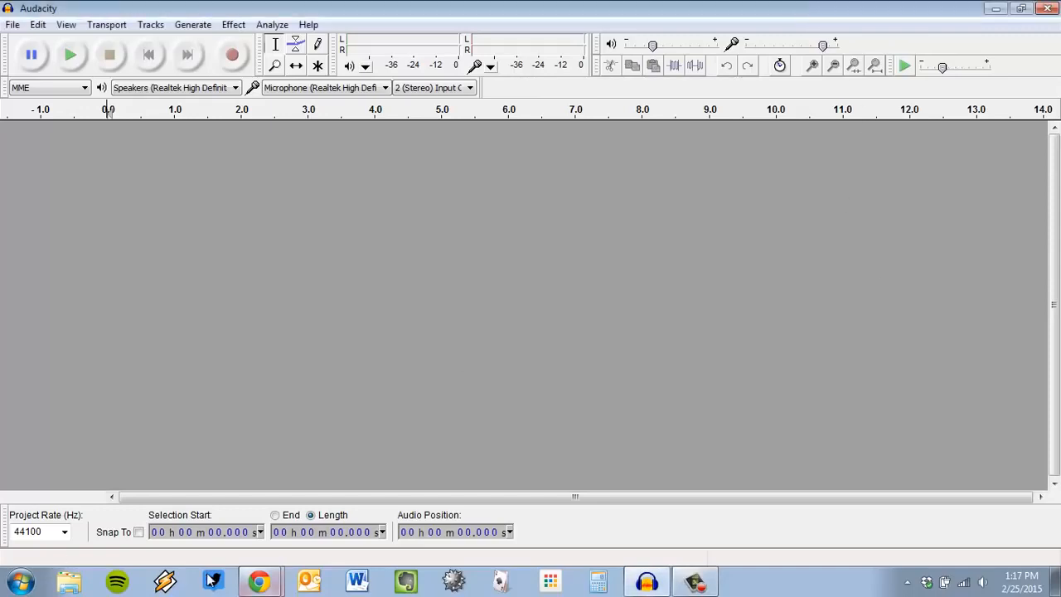
- Look over the Audacity Manual tutorial on mixing a narration with background music in Chrome and return to Audacity
mouse_move(259, 580)
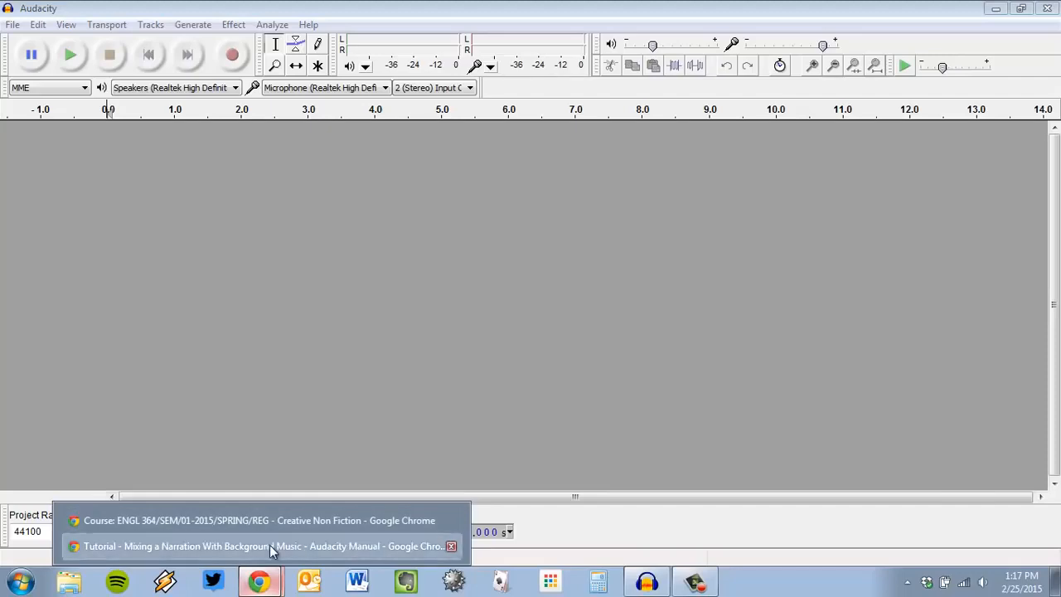
left_click(269, 545)
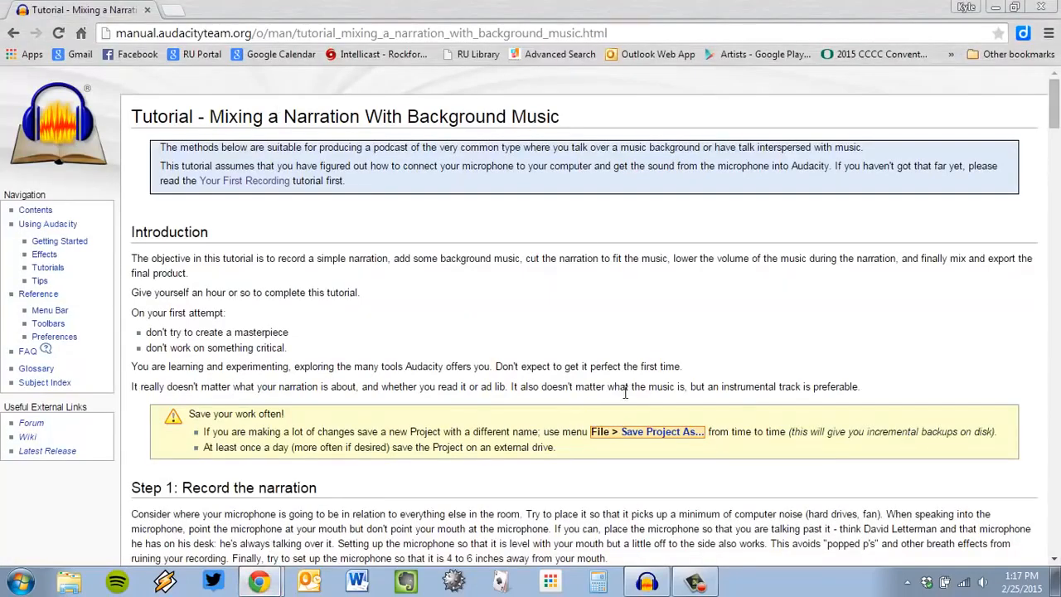
left_click(650, 585)
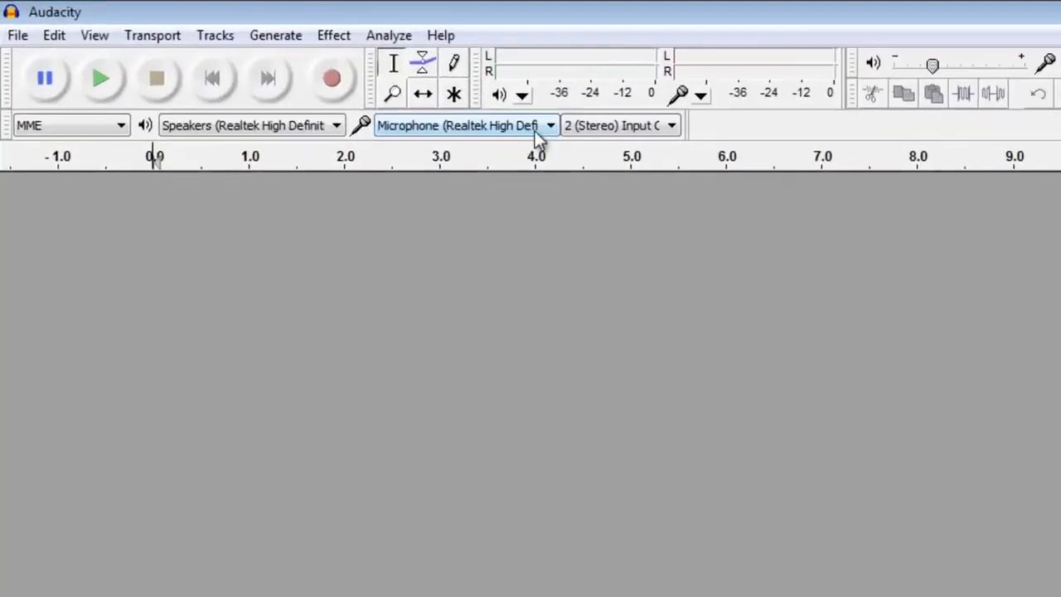
- Set the recording device to the Yeti Stereo microphone and start monitoring the input level
left_click(696, 162)
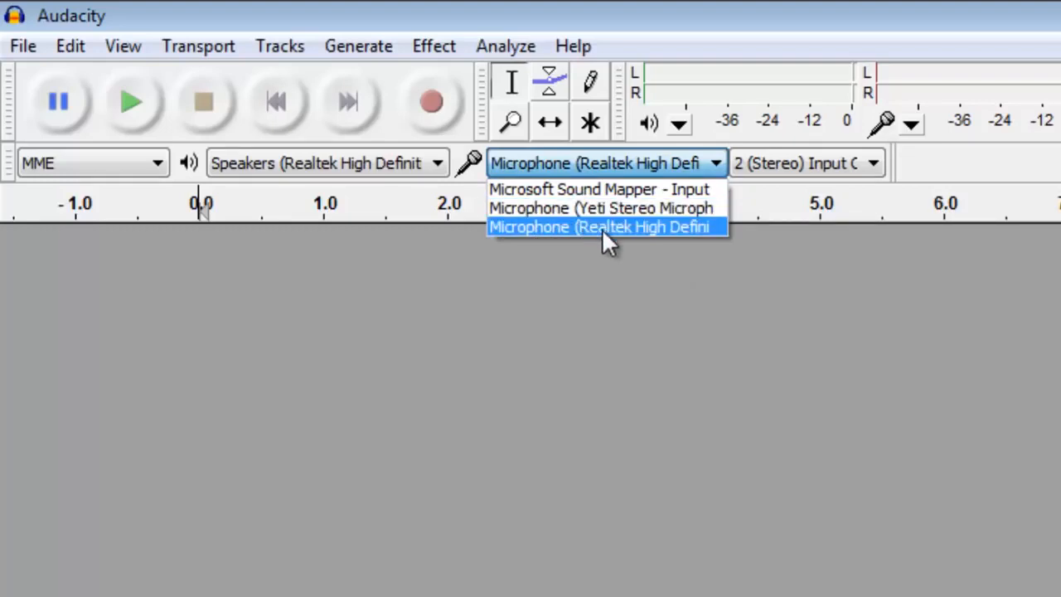
left_click(609, 207)
left_click(610, 207)
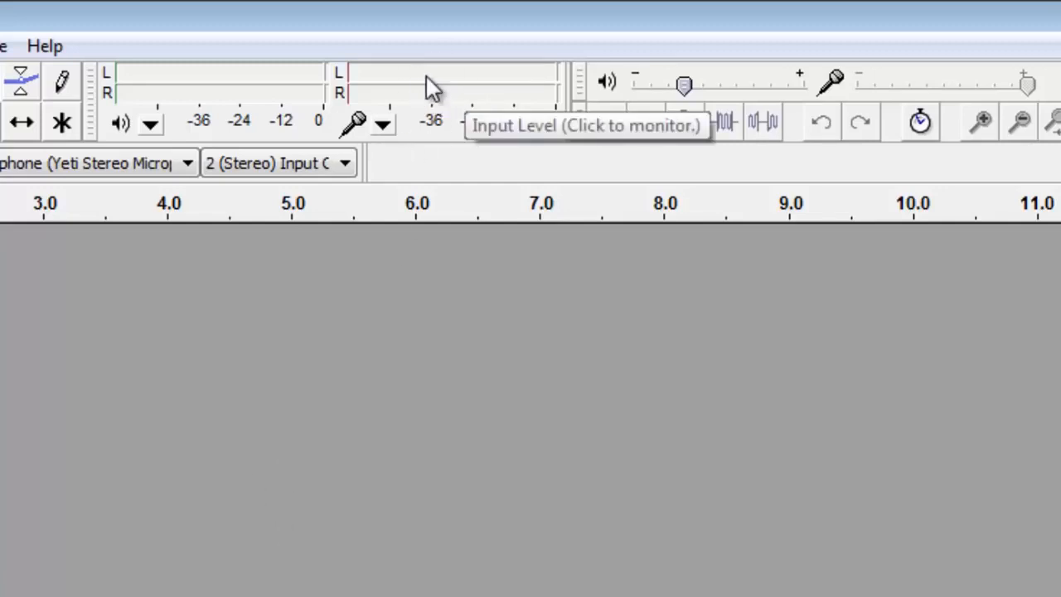
left_click(439, 95)
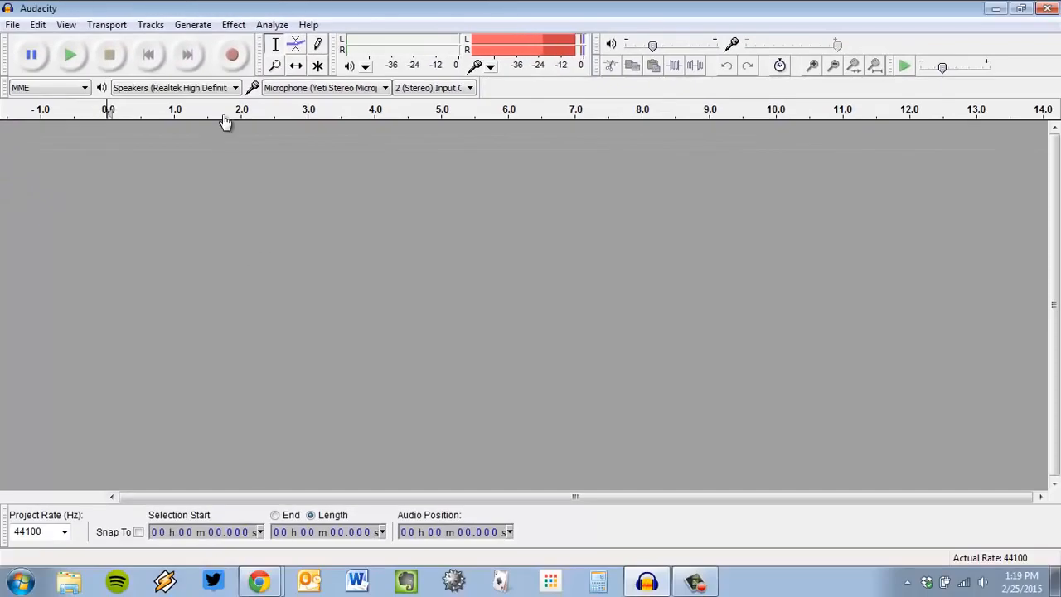
- Record a spoken narration of about 38 seconds and stop the recording
left_click(233, 56)
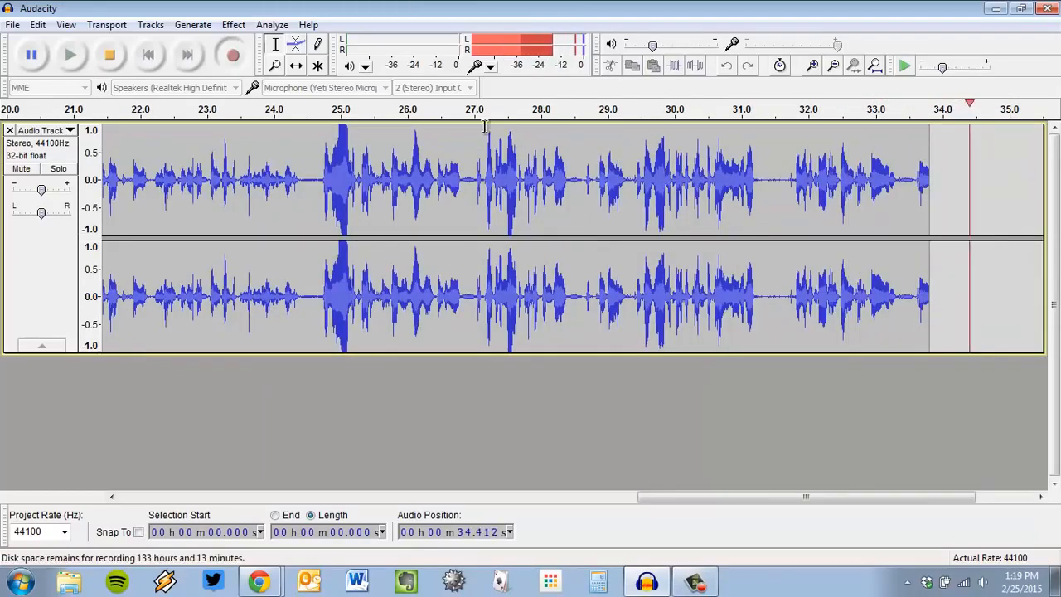
left_click(117, 56)
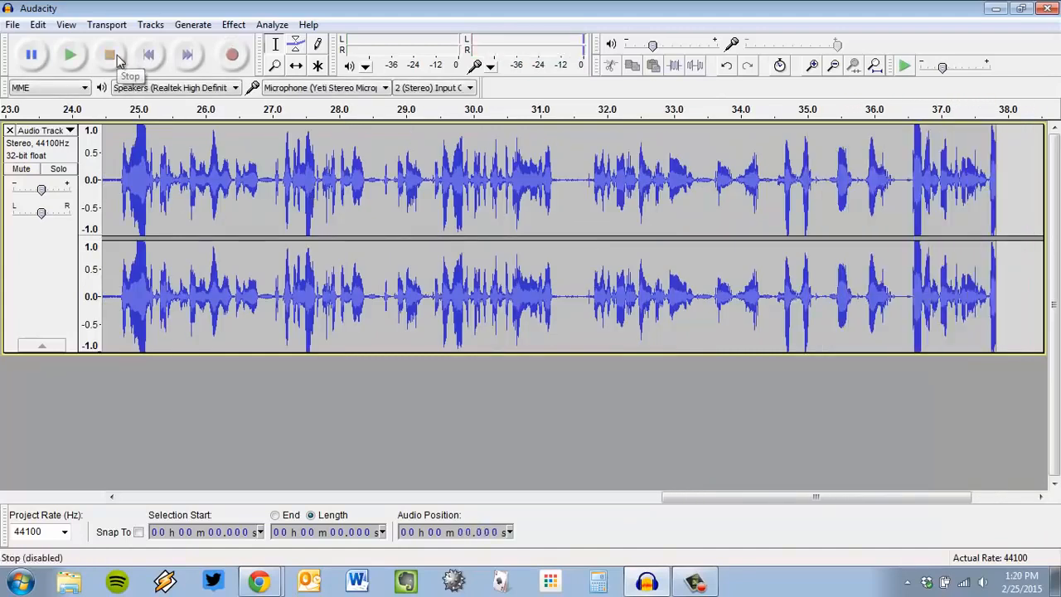
left_click_drag(724, 501, 208, 497)
left_click(66, 25)
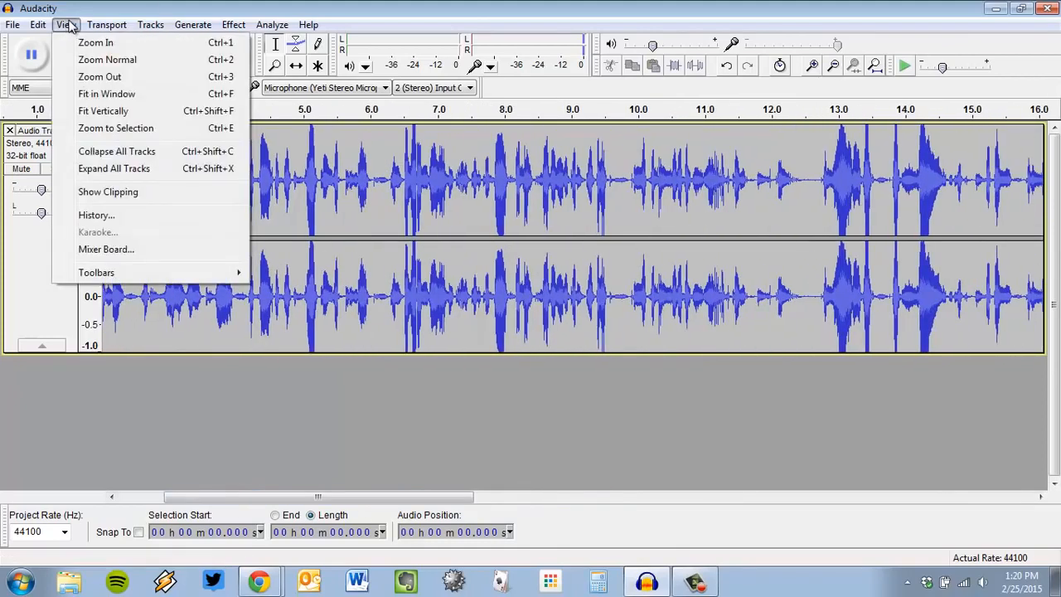
left_click(98, 93)
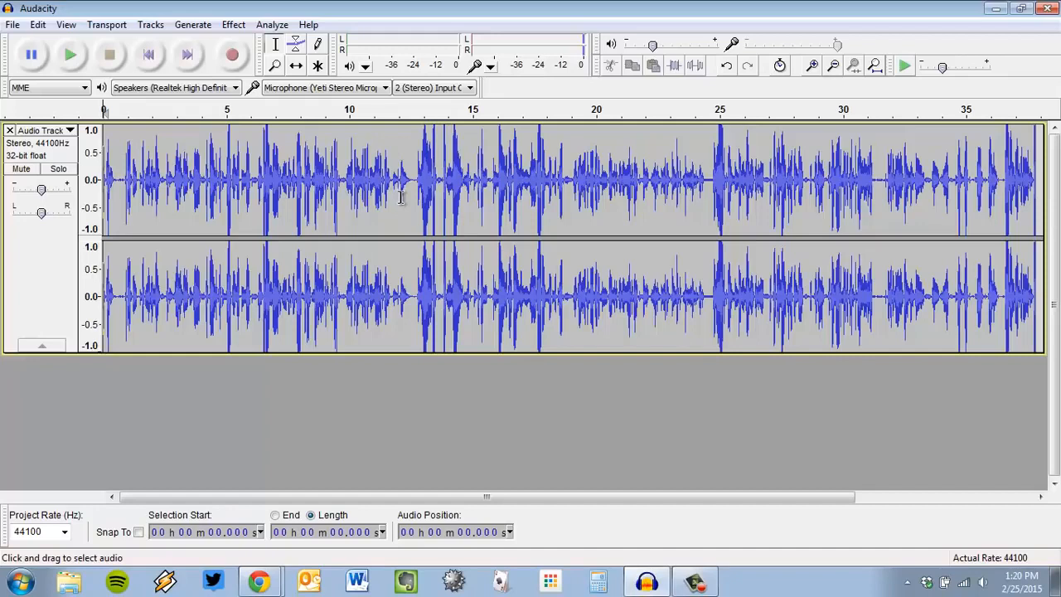
- Try selecting the whole narration track as well as only parts of it, such as about 11 seconds starting near 19.7 s
key("ctrl+a")
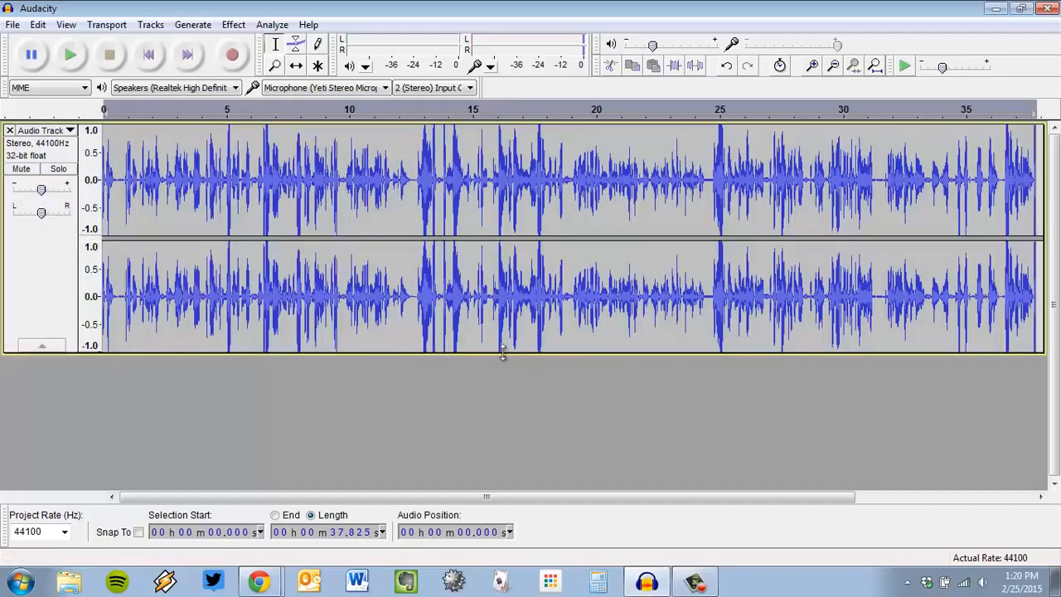
left_click(26, 260)
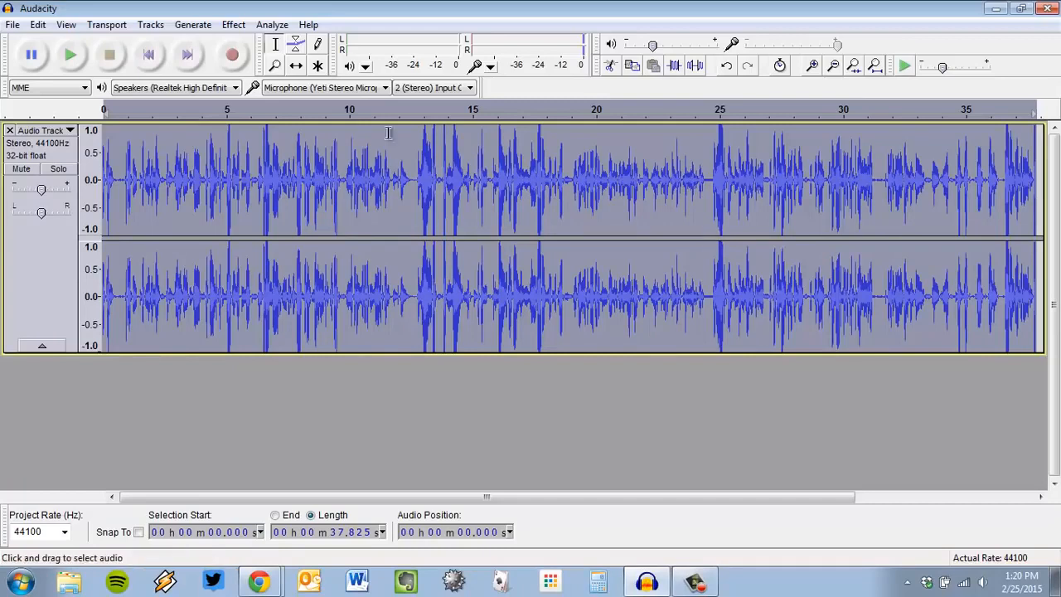
left_click(291, 167)
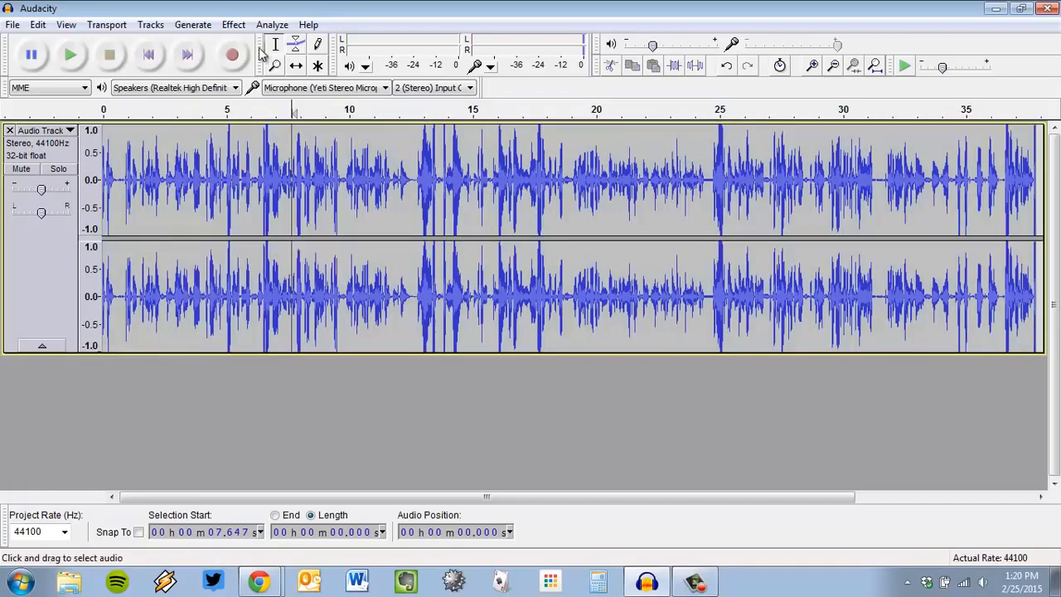
left_click_drag(295, 169, 509, 170)
left_click_drag(590, 170, 861, 168)
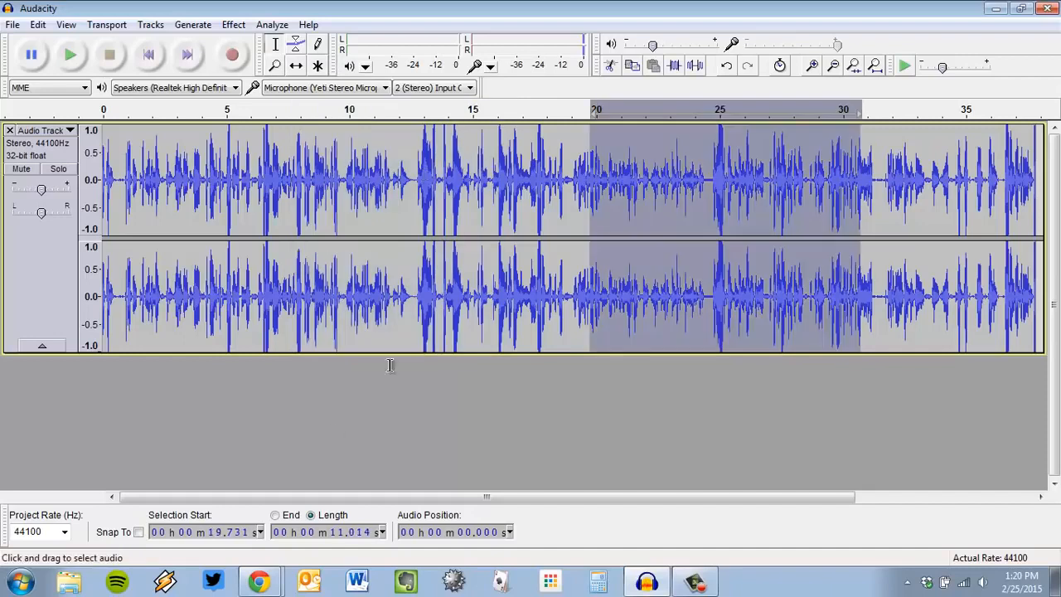
- Apply the Compressor effect to the whole narration with a -18 dB threshold and 6:1 ratio, checking the mixing tutorial in Chrome before confirming
left_click(37, 296)
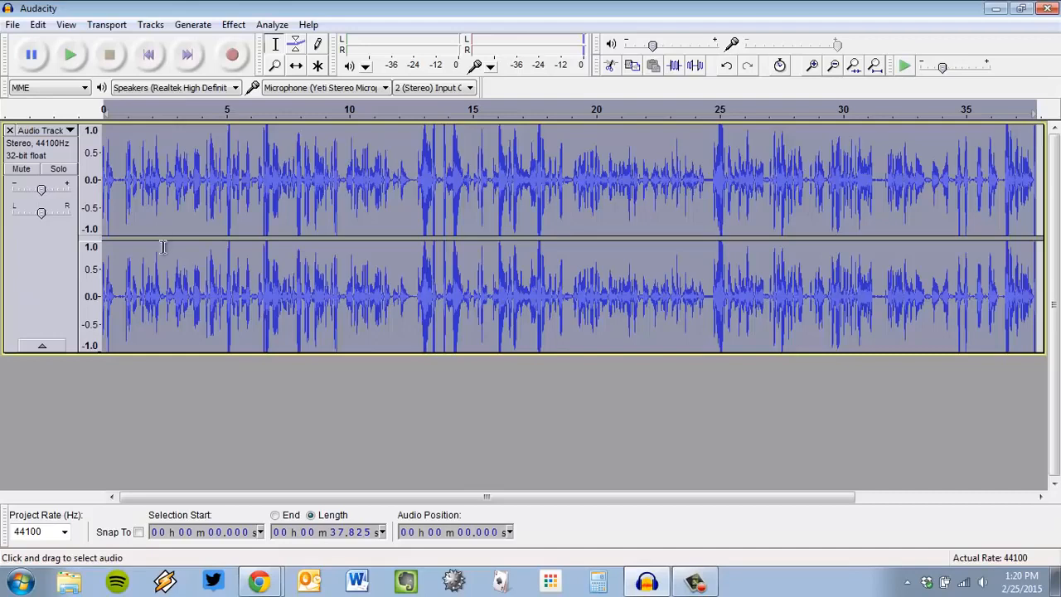
left_click(240, 27)
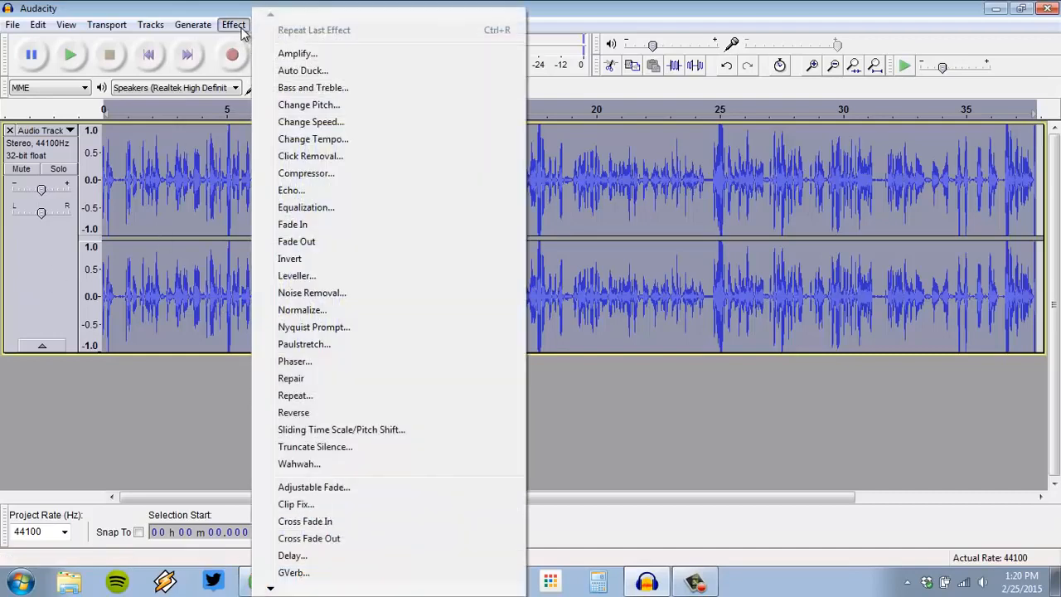
left_click(342, 178)
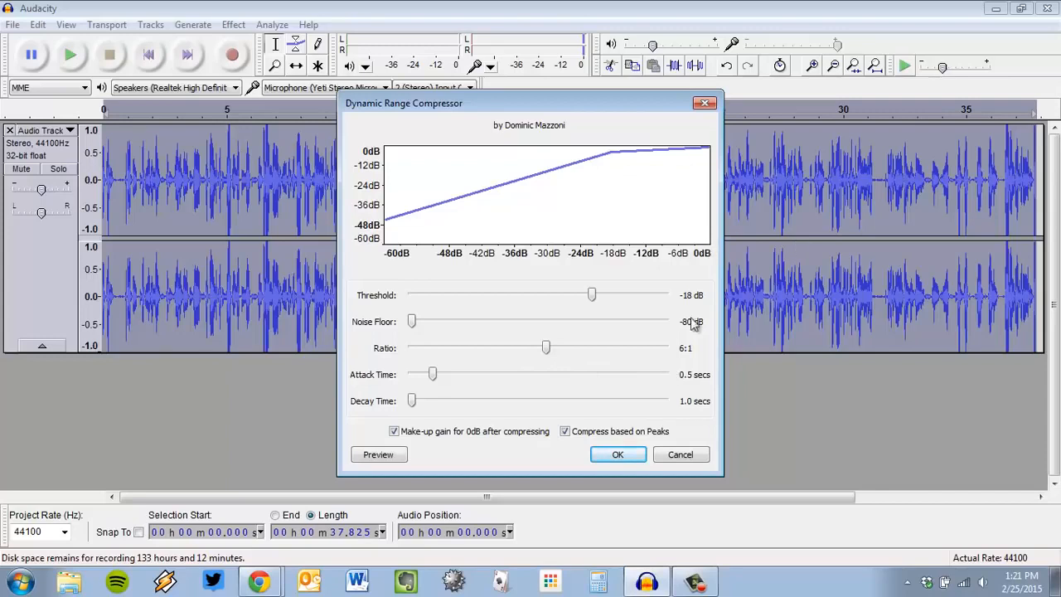
left_click(259, 584)
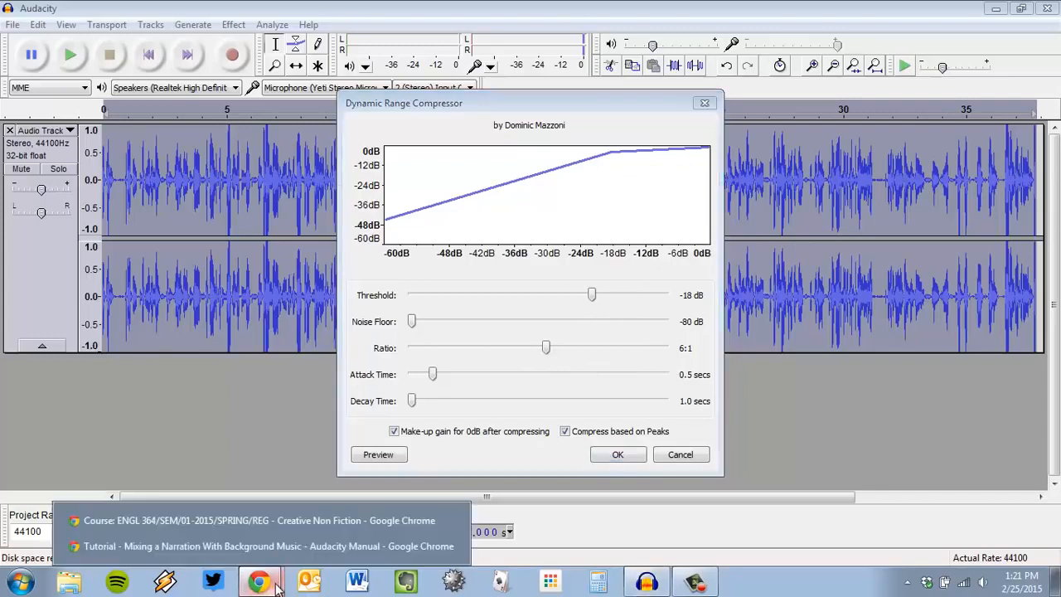
left_click(274, 545)
scroll(491, 265, "down", 17)
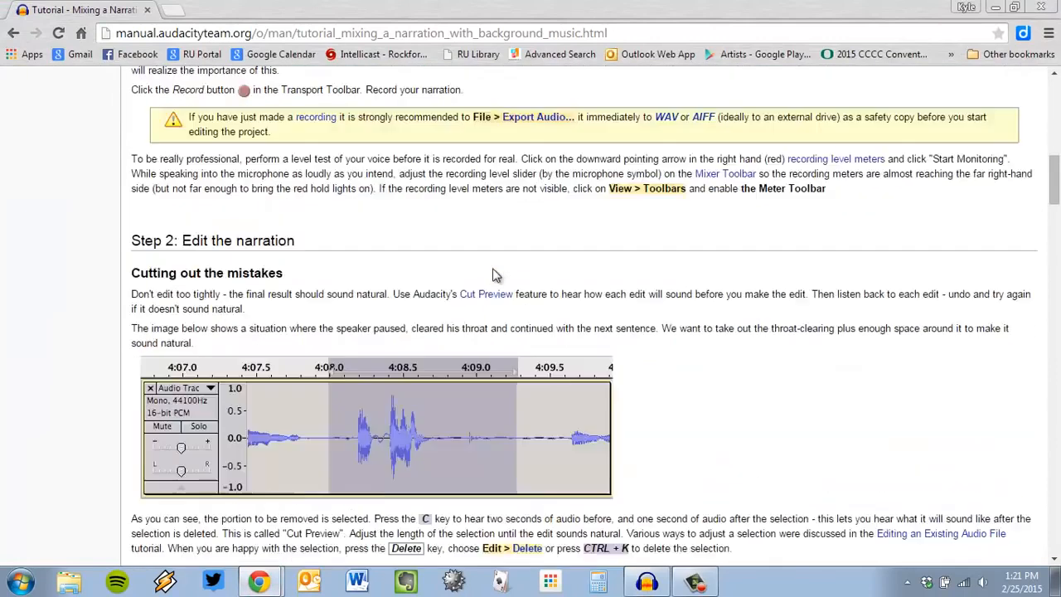
key("alt+Tab")
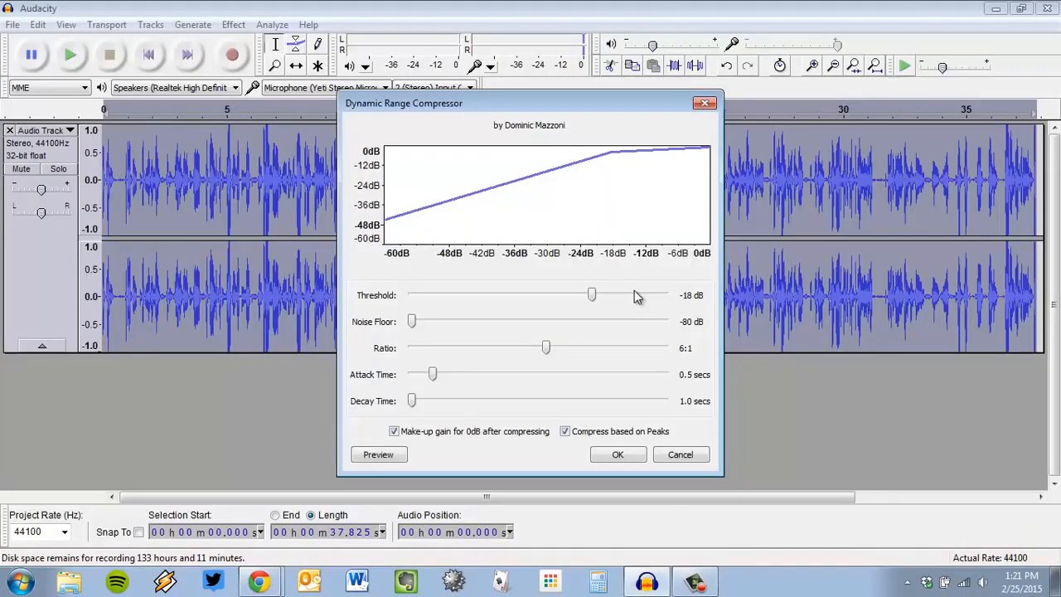
left_click(626, 454)
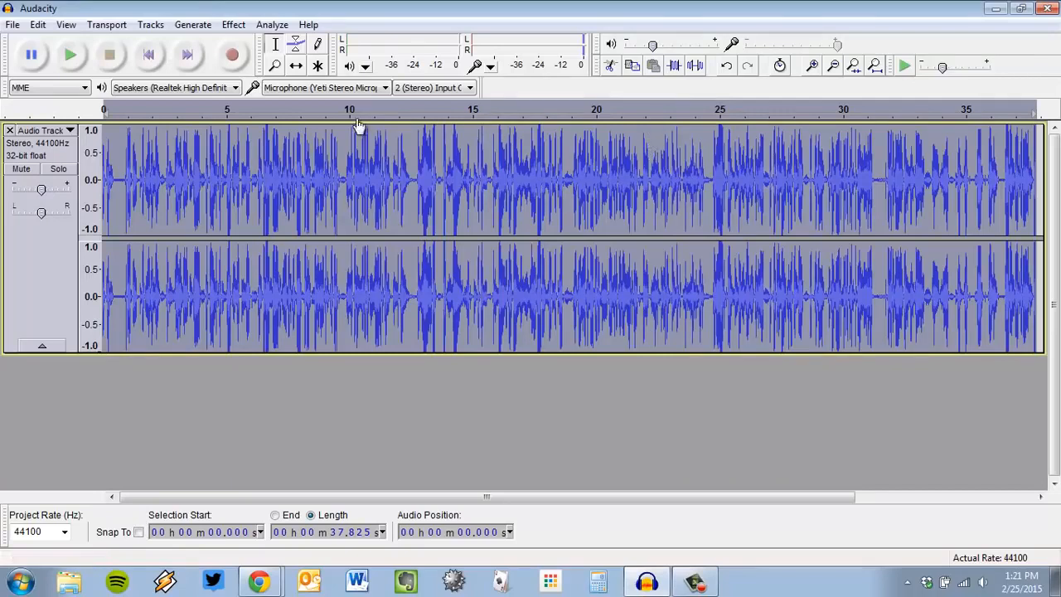
left_click(460, 162)
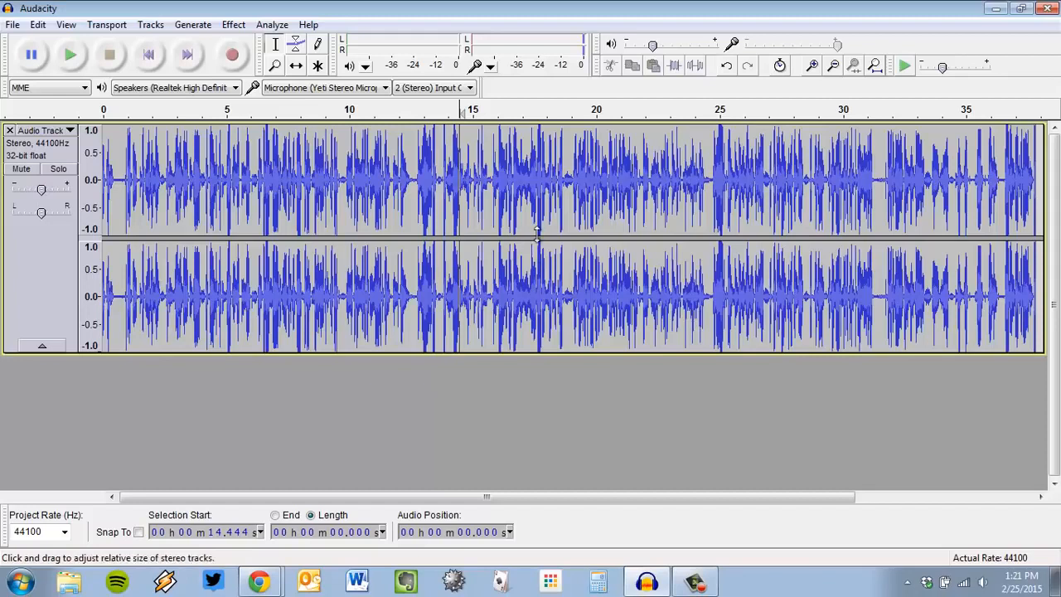
- Add 01 Vertigogo (Opening Theme) from the Music library in Windows Explorer to the Audacity project as a second track
left_click(62, 584)
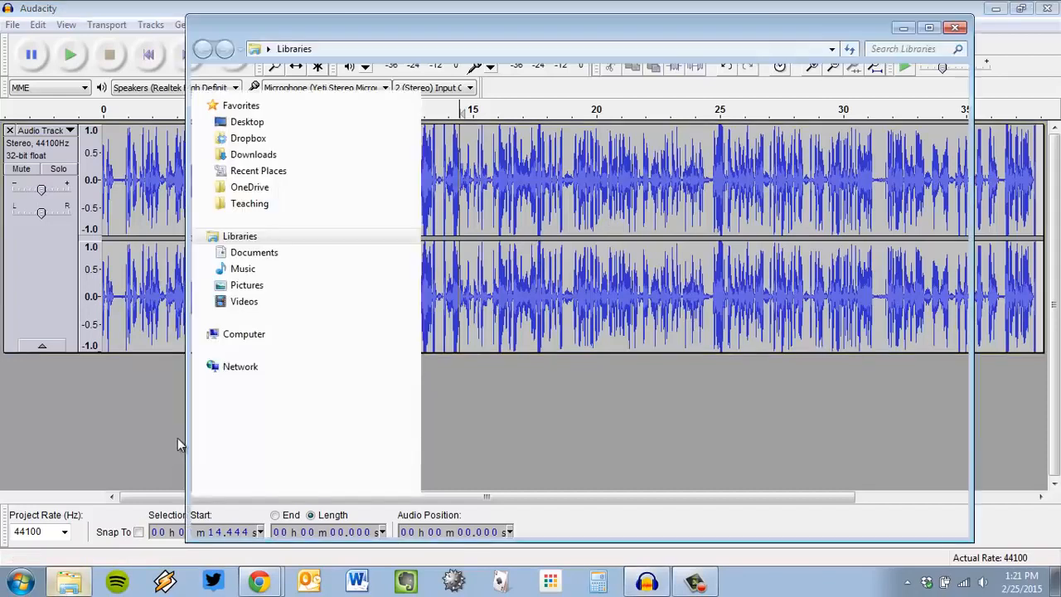
double_click(701, 152)
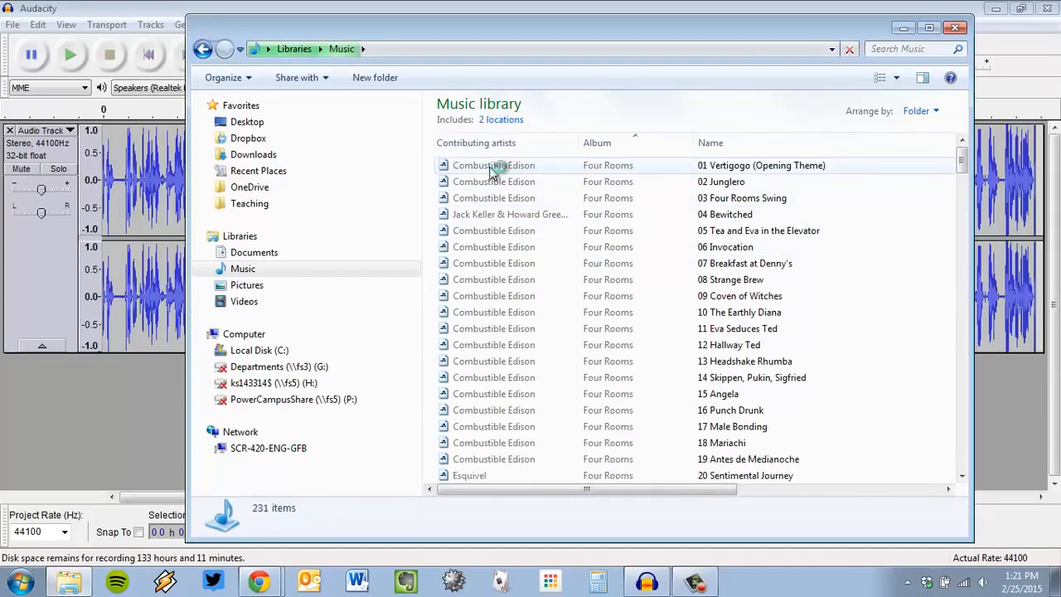
left_click(489, 167)
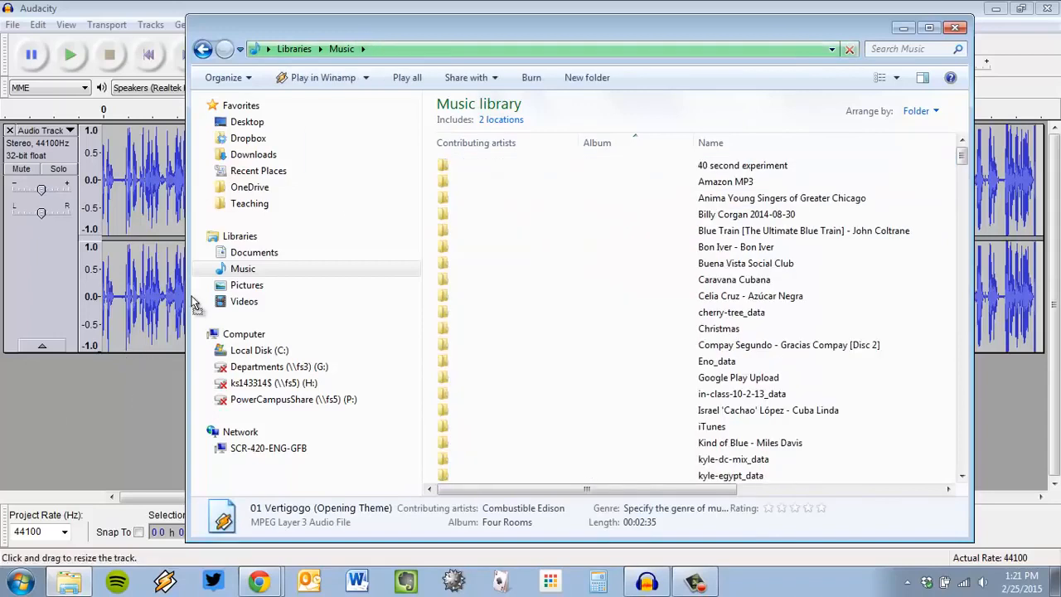
left_click(137, 6)
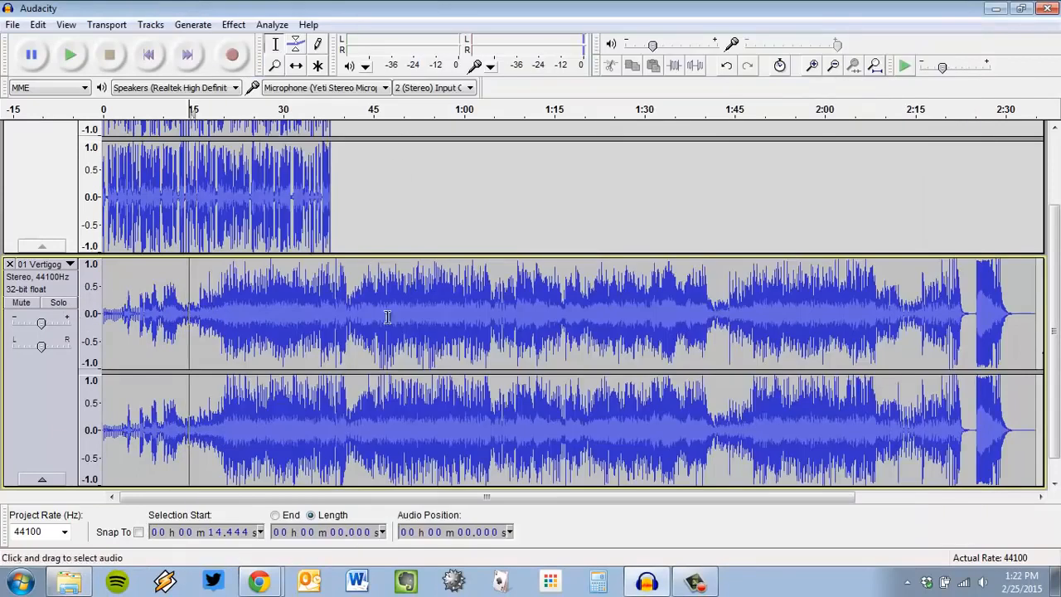
- Examine the narration and music waveforms along the timeline, comparing where each track starts and ends
scroll(232, 415, "up", 3)
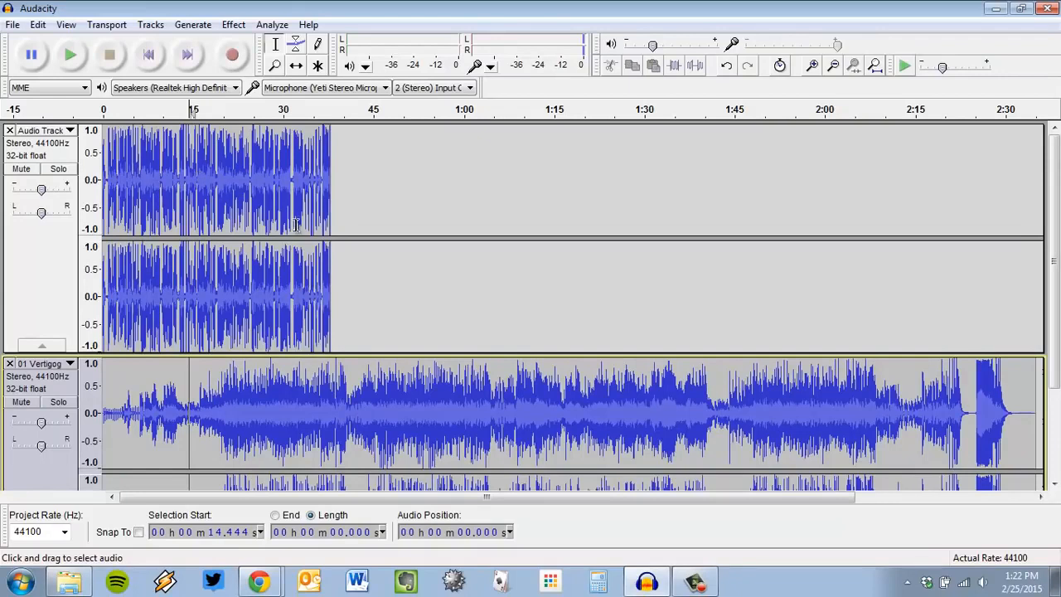
scroll(295, 224, "up", 4)
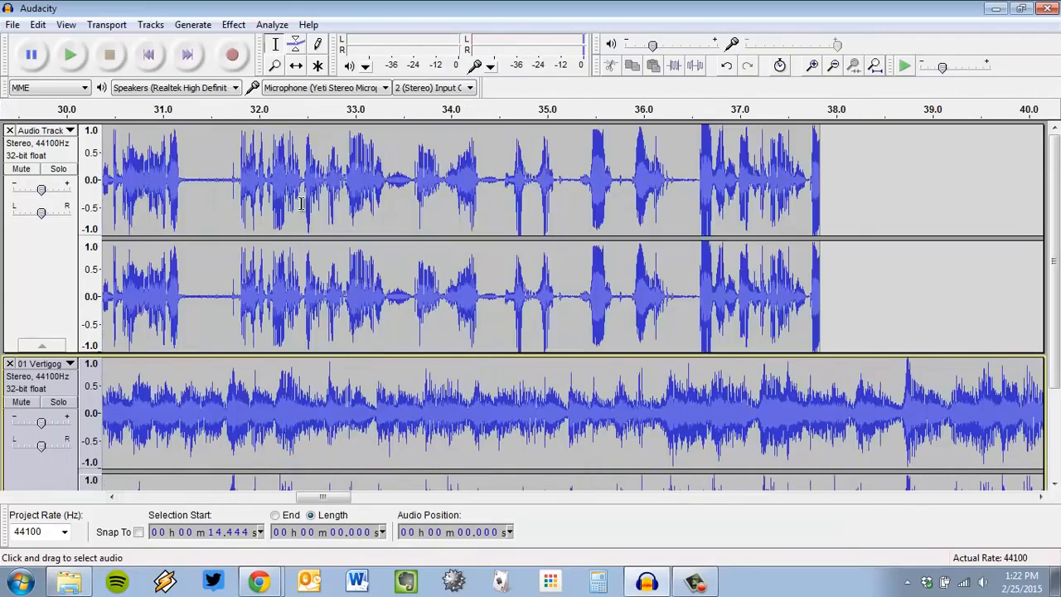
scroll(319, 214, "down", 3)
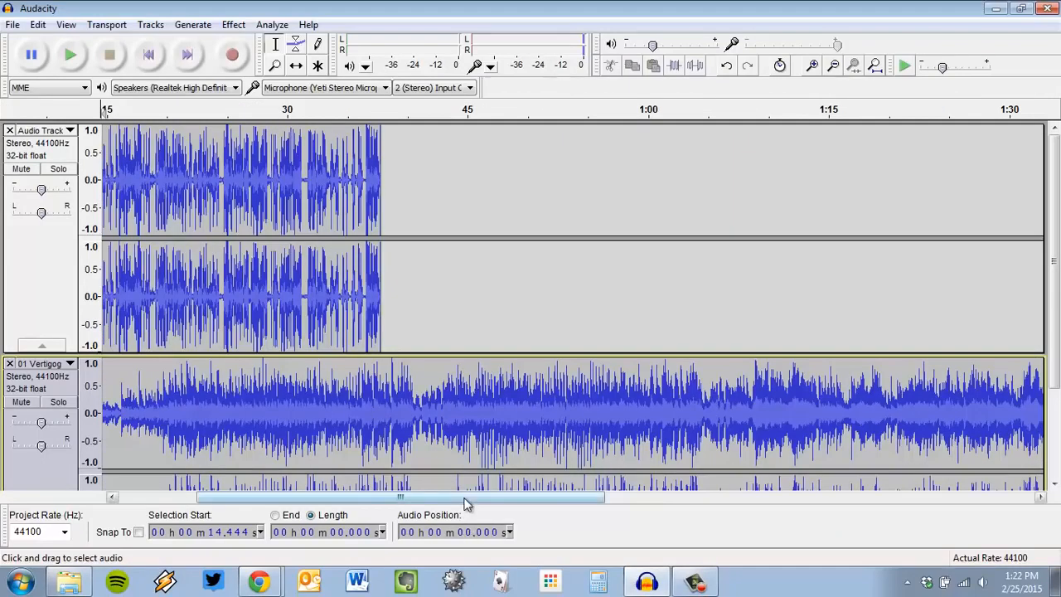
left_click_drag(464, 497, 387, 497)
scroll(232, 381, "down", 3)
scroll(141, 158, "up", 3)
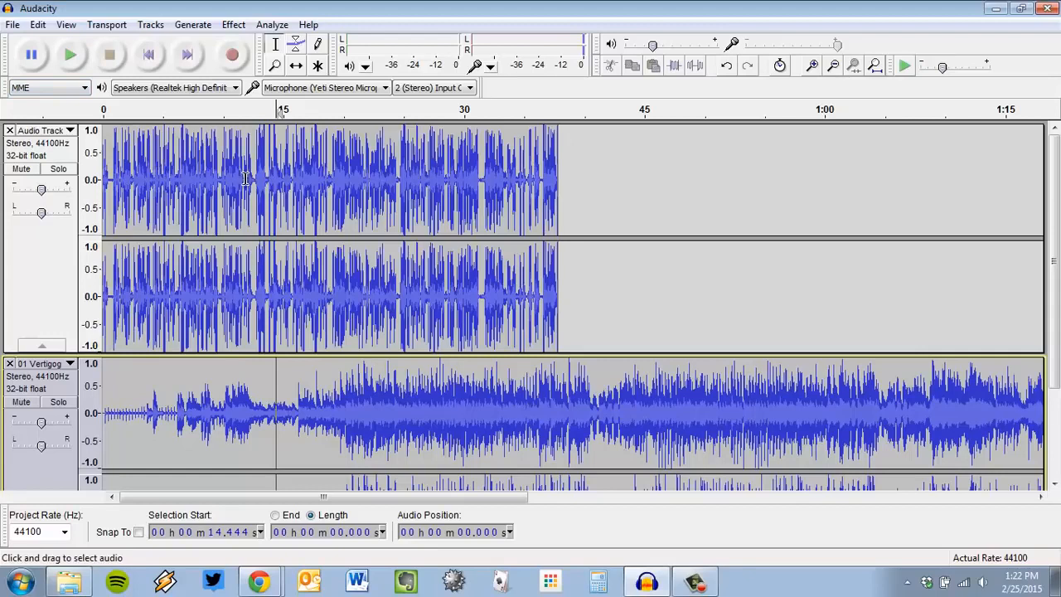
scroll(179, 244, "down", 3)
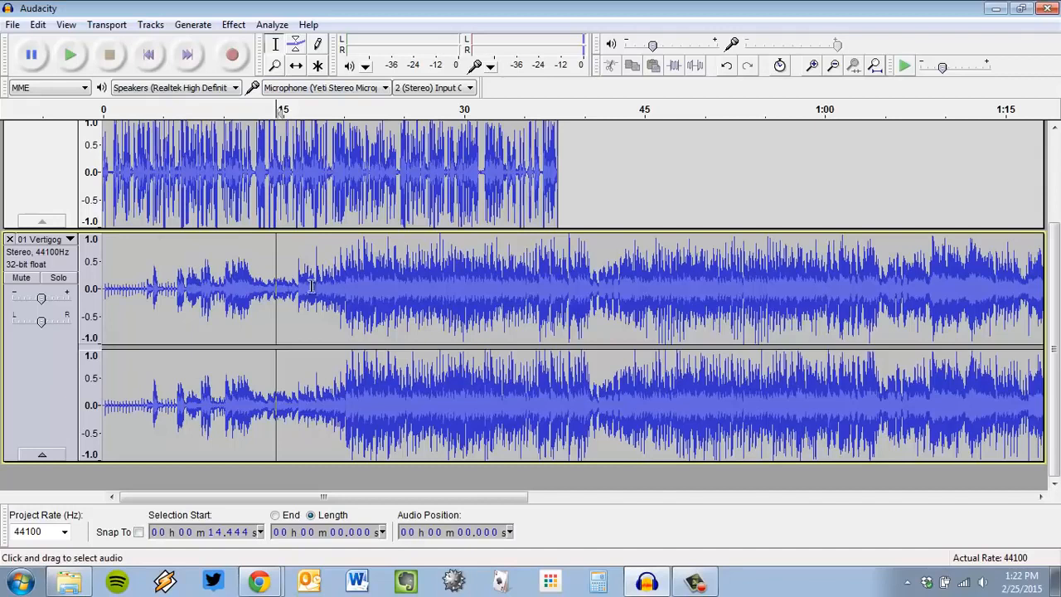
key("ctrl+3")
key("ctrl+3")
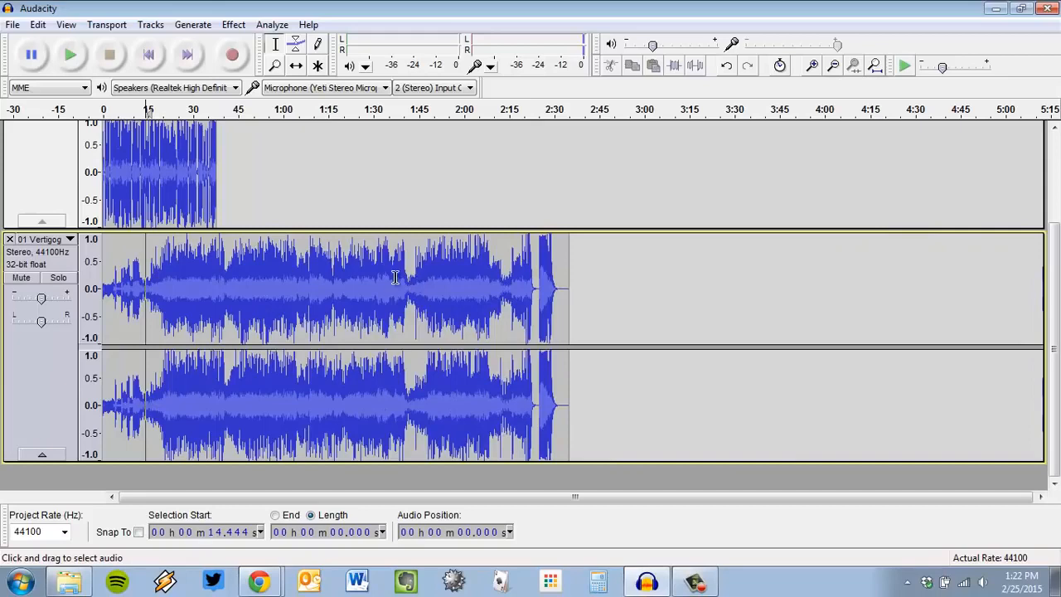
scroll(395, 278, "up", 1)
scroll(383, 287, "up", 1)
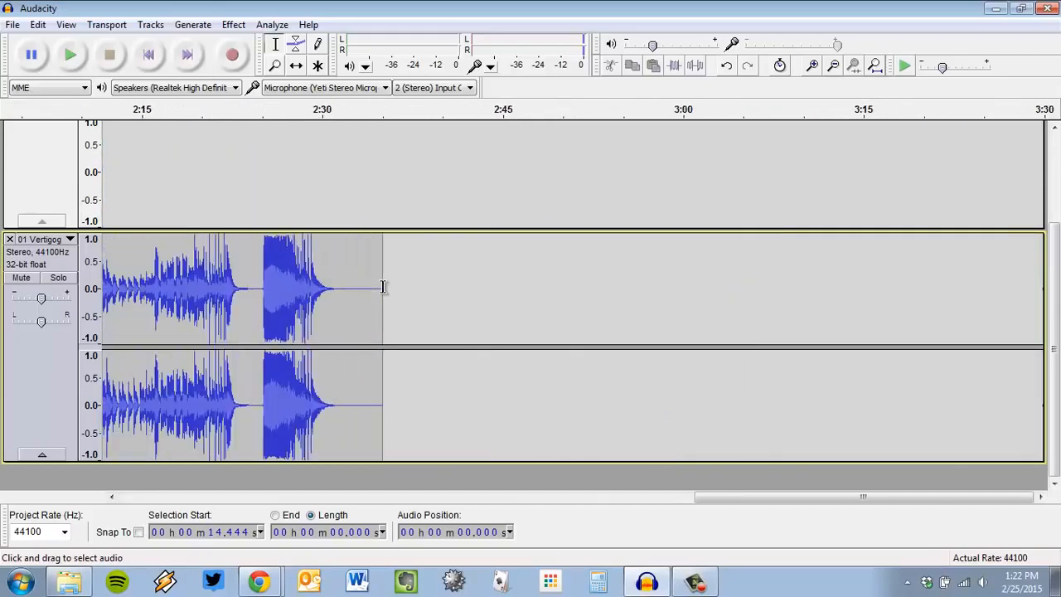
left_click(677, 496)
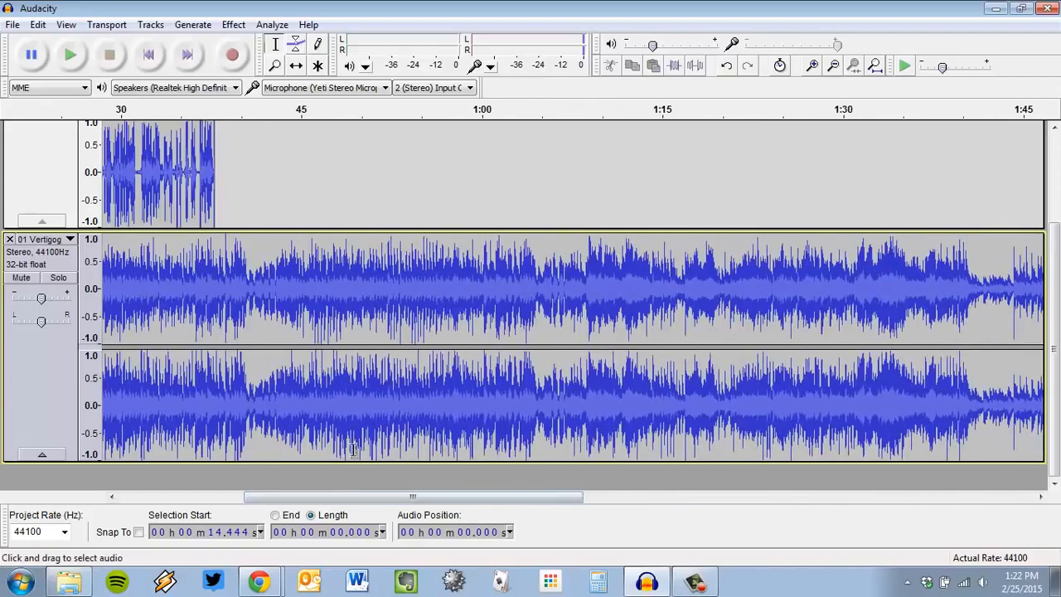
key("ctrl+3")
key("ctrl+3")
key("ctrl+3")
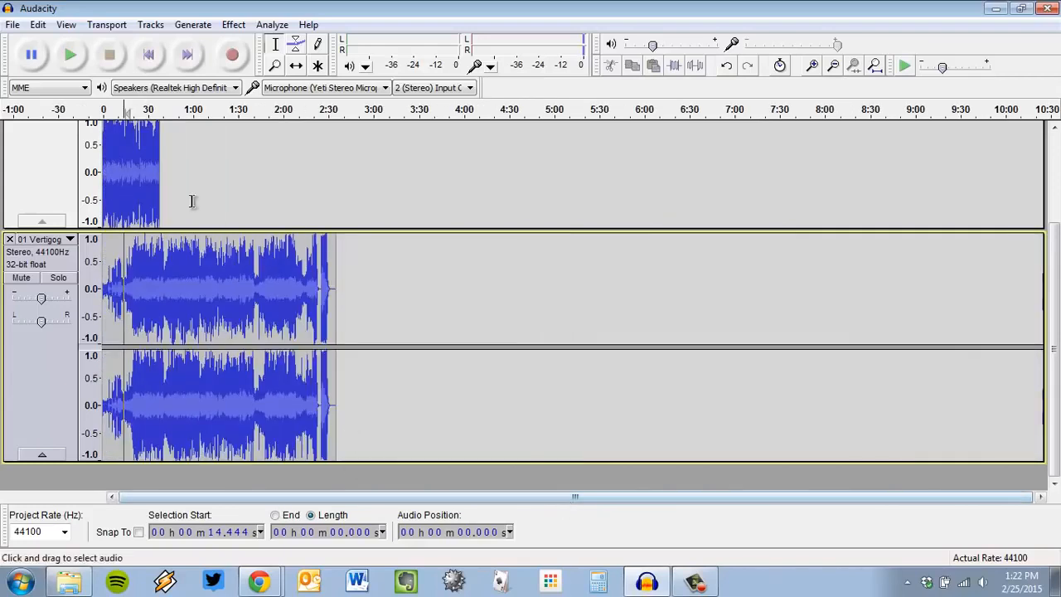
- Delete the part of the music track after the narration's end, from about 37.8 s through the end of the song
scroll(134, 175, "up", 2)
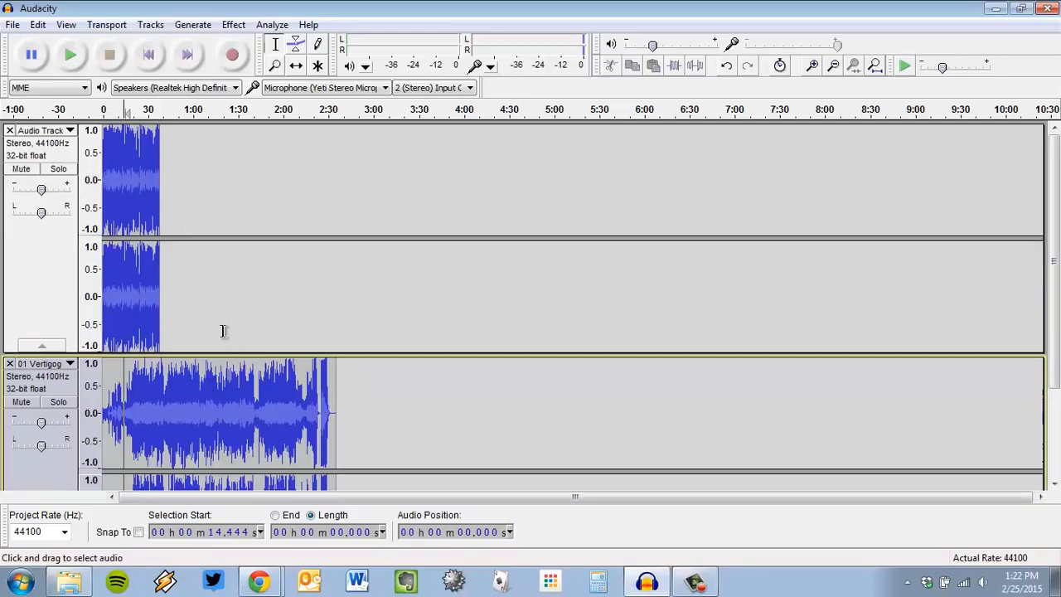
scroll(225, 332, "up", 2)
left_click_drag(480, 498, 135, 499)
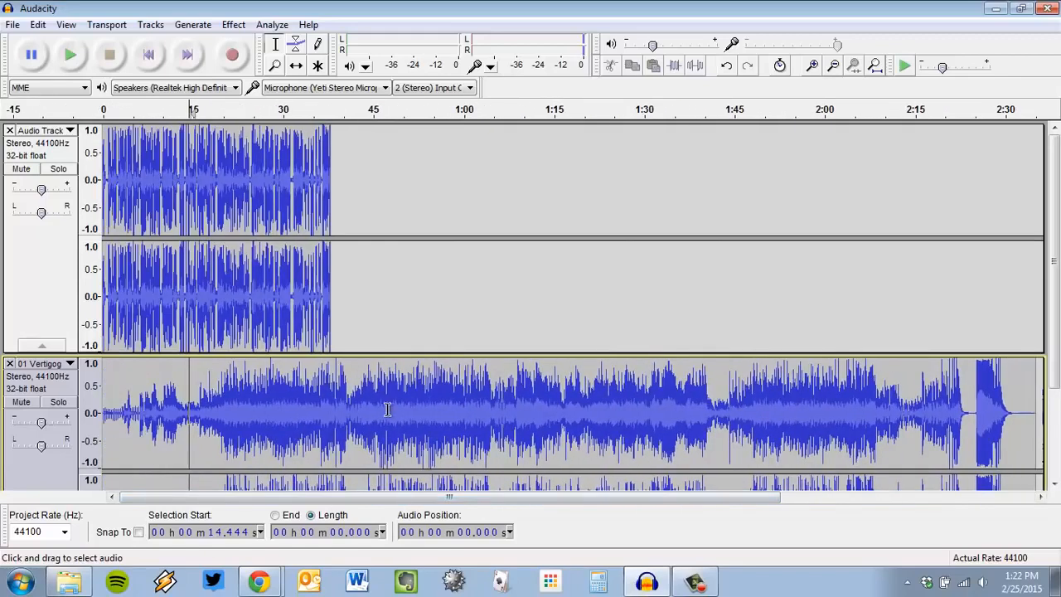
scroll(389, 409, "down", 3)
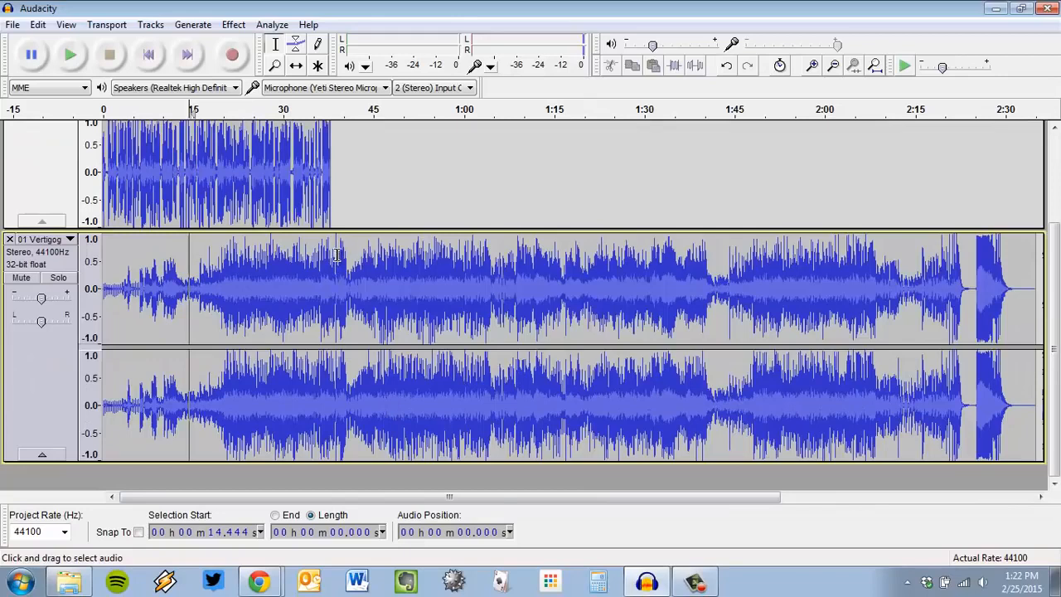
left_click_drag(331, 255, 1009, 272)
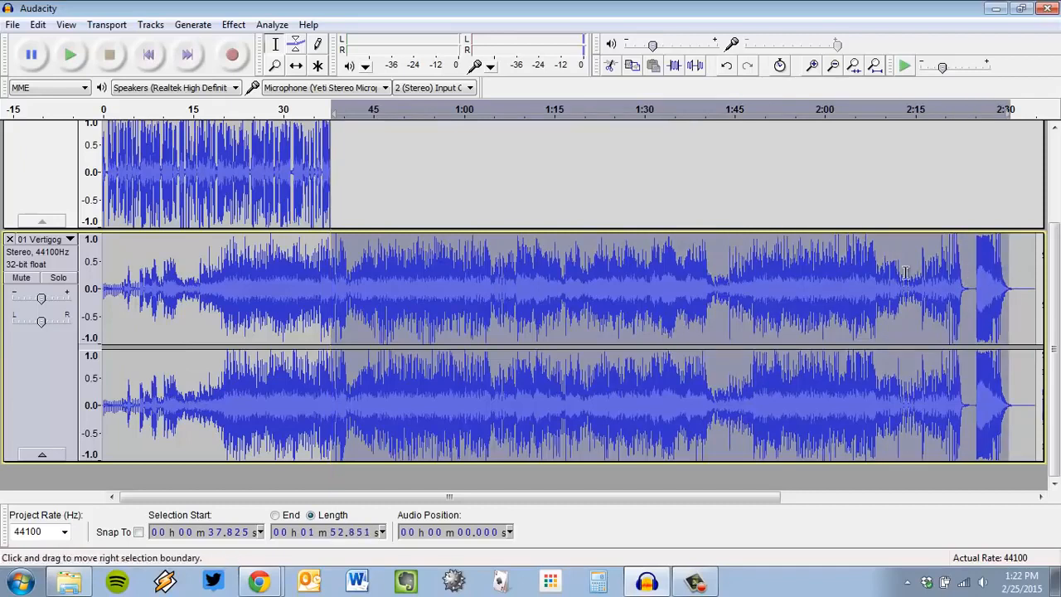
left_click(814, 277)
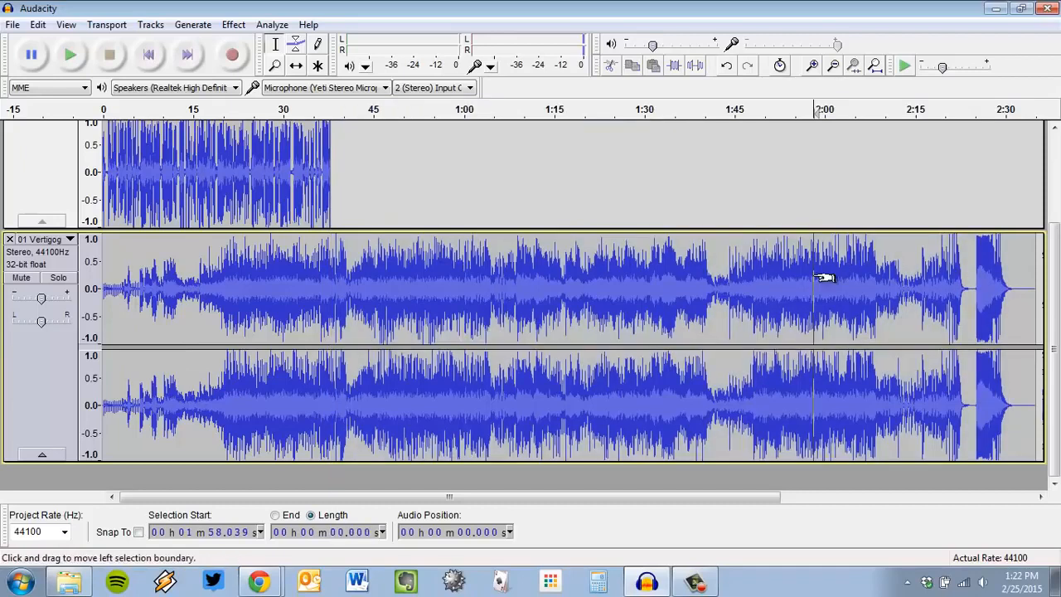
left_click(276, 48)
left_click(331, 269)
left_click_drag(455, 271, 1052, 299)
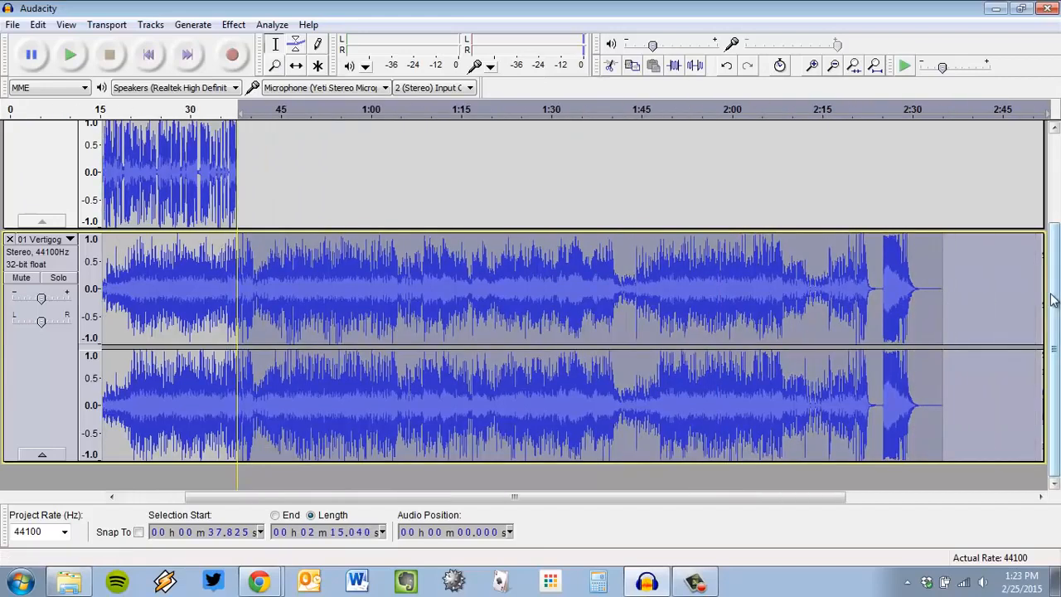
key("Delete")
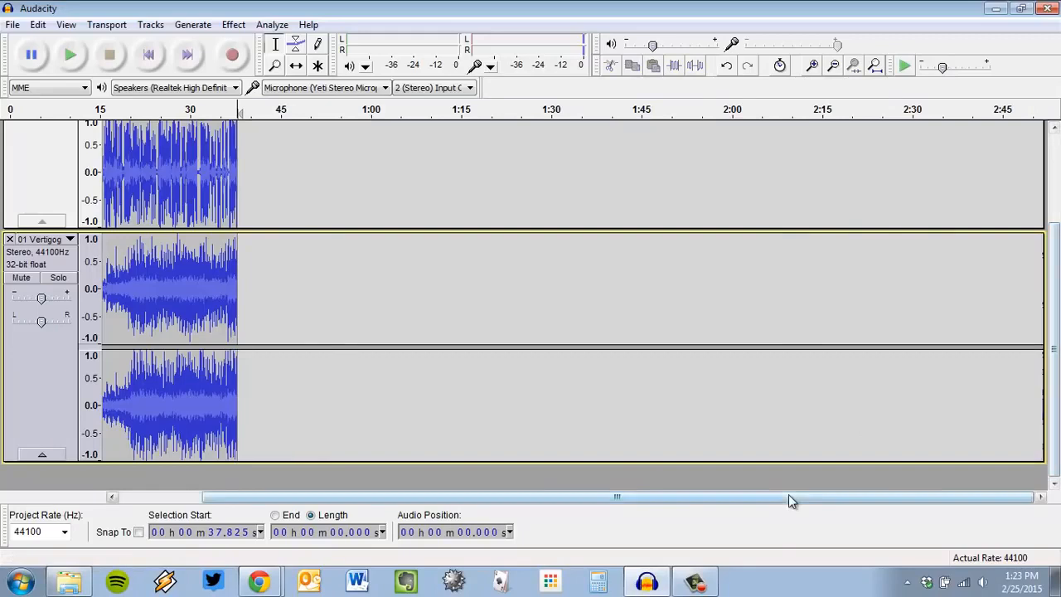
left_click_drag(793, 498, 549, 479)
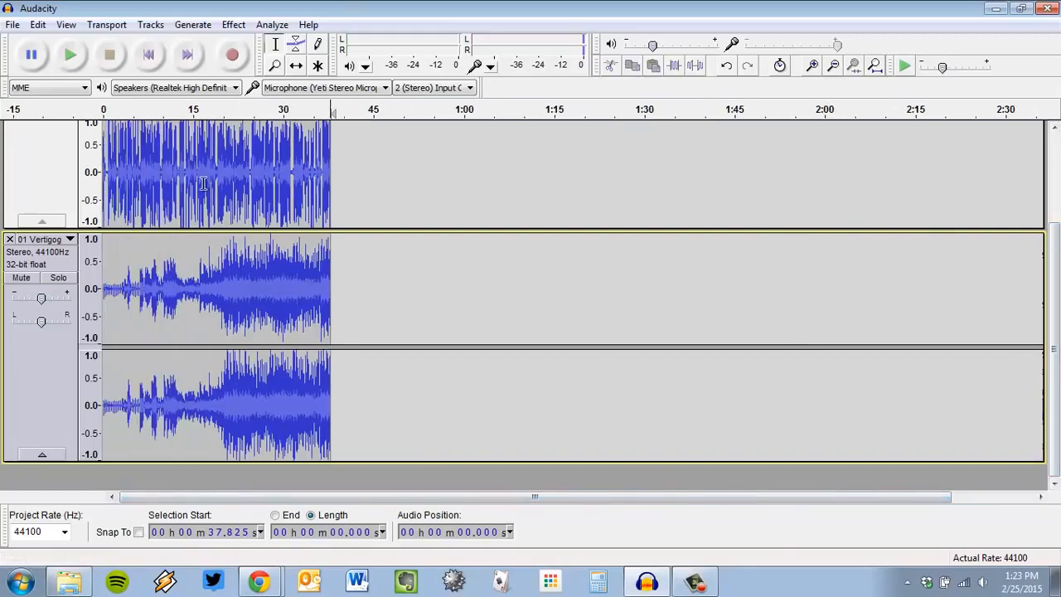
- Cut about 3.1 s out of the narration track, starting at about 15.7 s
key("ctrl+1")
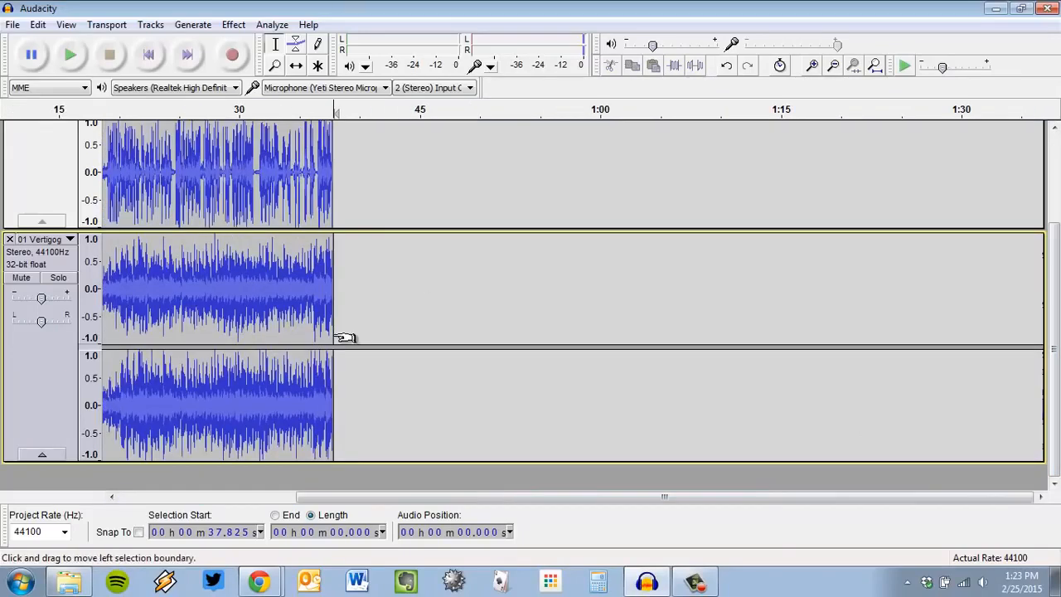
left_click_drag(627, 505, 280, 504)
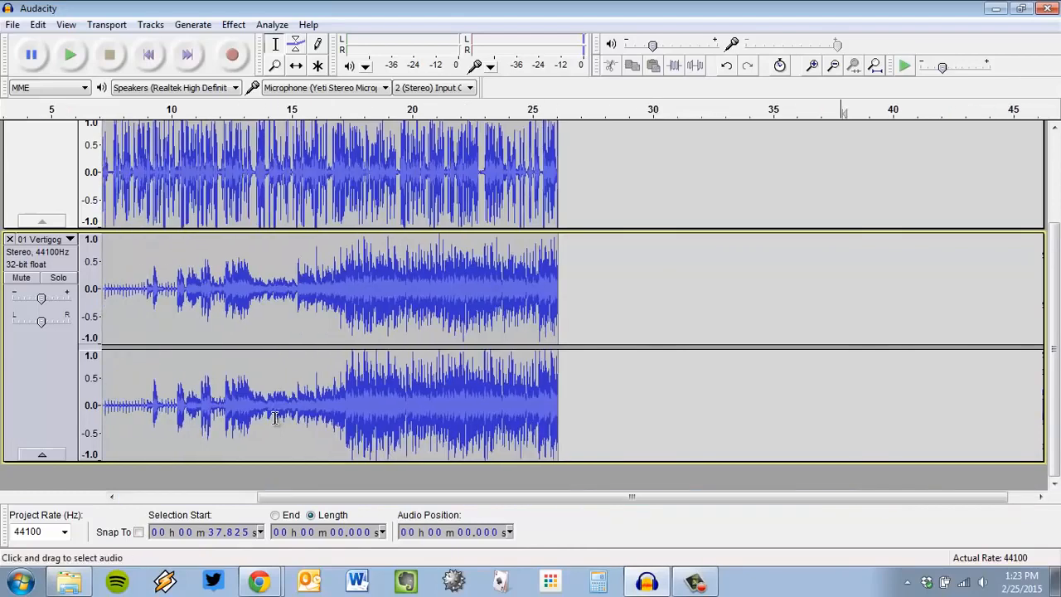
scroll(280, 406, "up", 1)
scroll(291, 368, "up", 1)
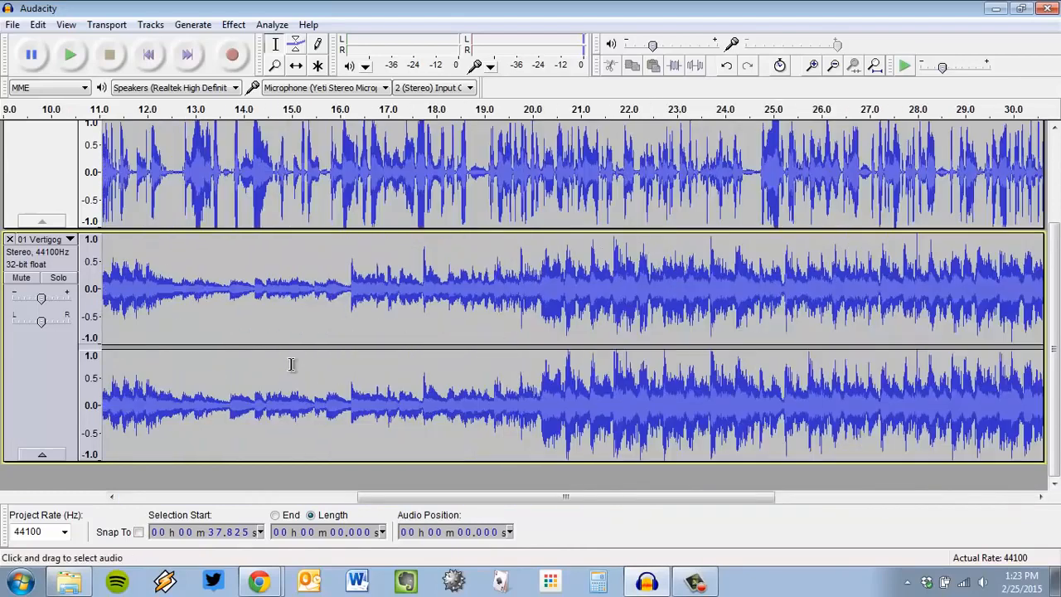
scroll(508, 389, "up", 3)
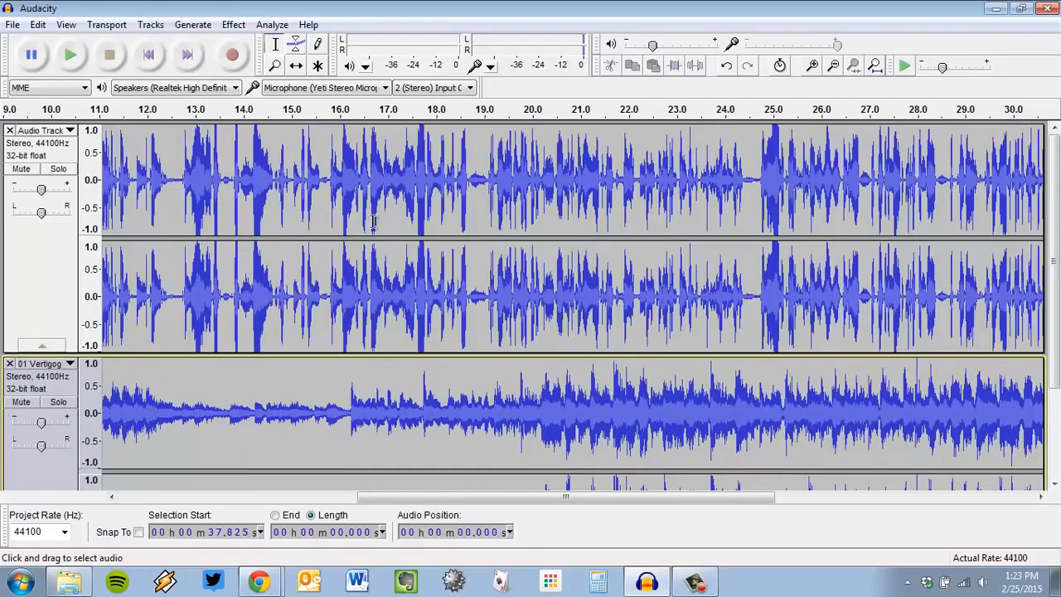
scroll(422, 430, "down", 1)
scroll(504, 261, "up", 1)
left_click(546, 211)
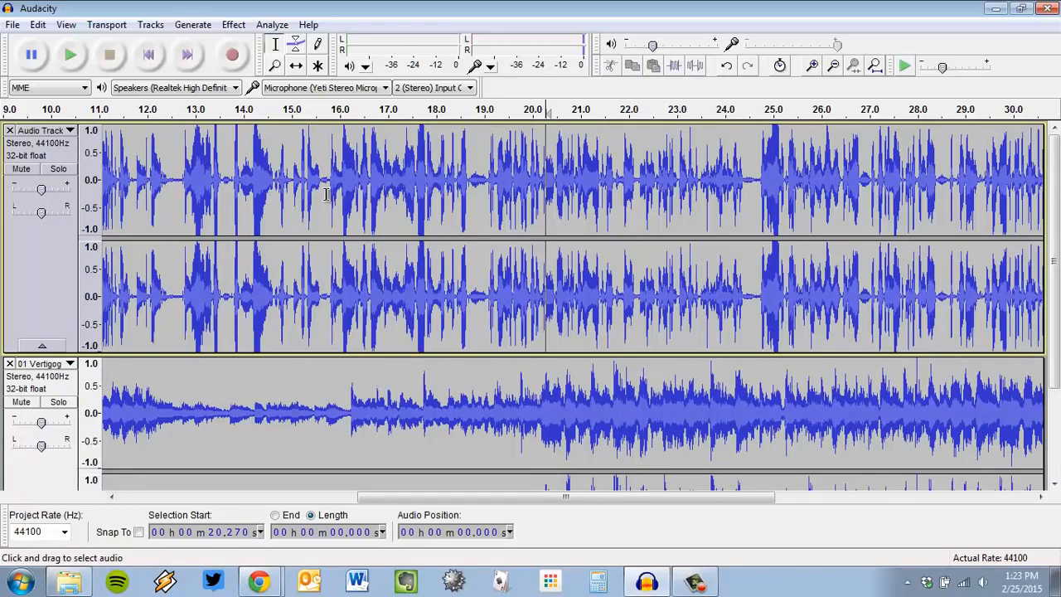
left_click_drag(326, 195, 473, 189)
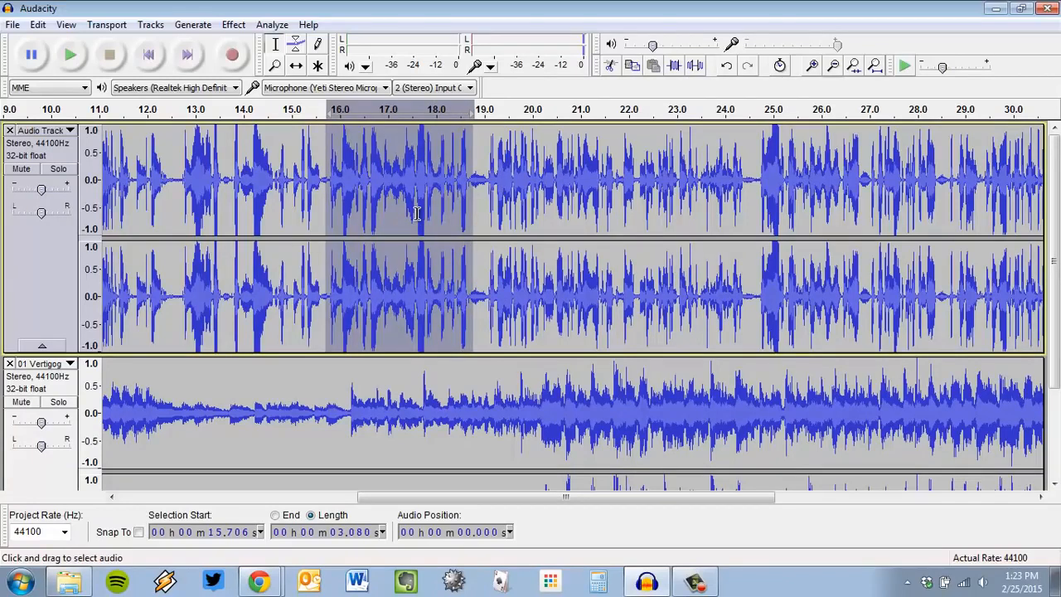
key("Delete")
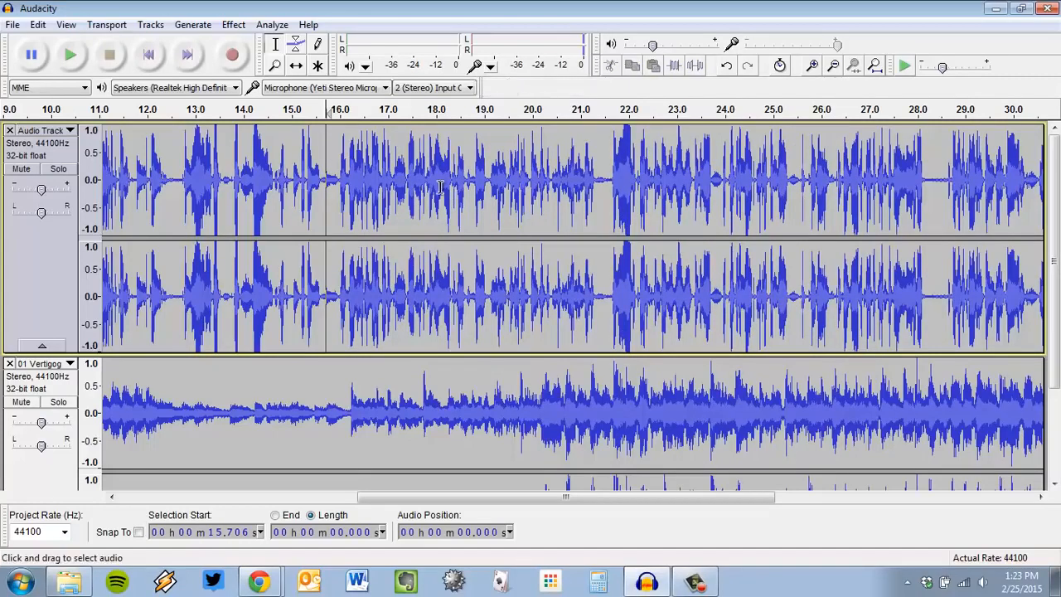
- Split the narration track into two clips at about 20.3 s, where the music gets louder
scroll(440, 186, "down", 3)
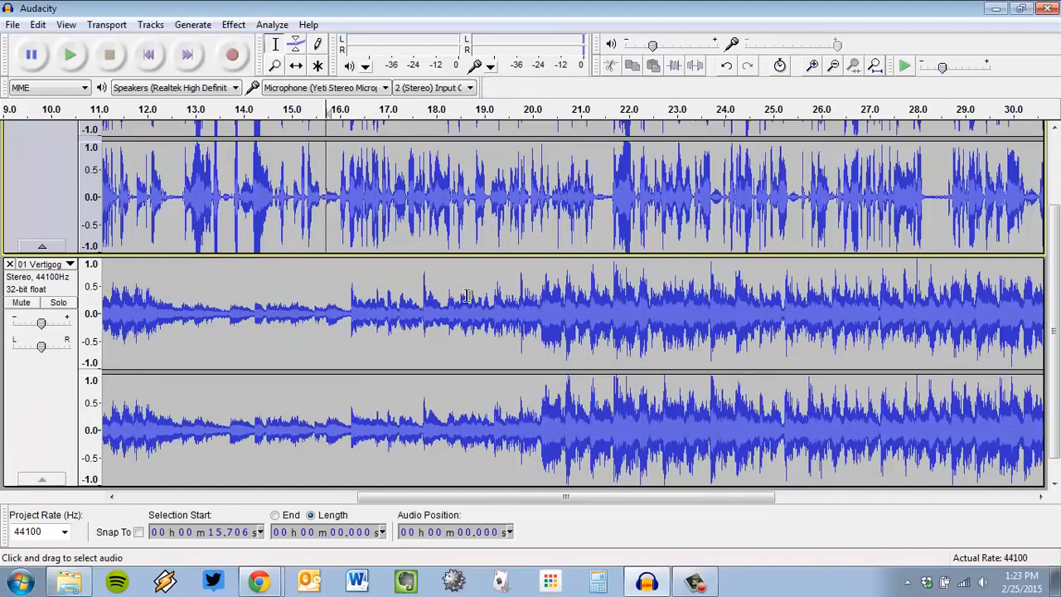
left_click(544, 317)
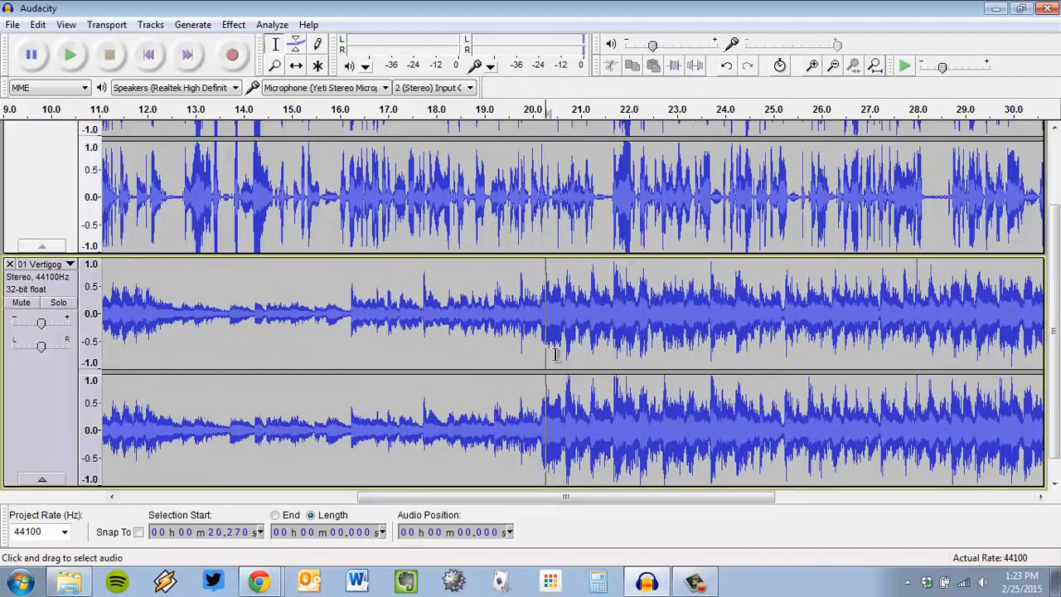
scroll(554, 354, "up", 2)
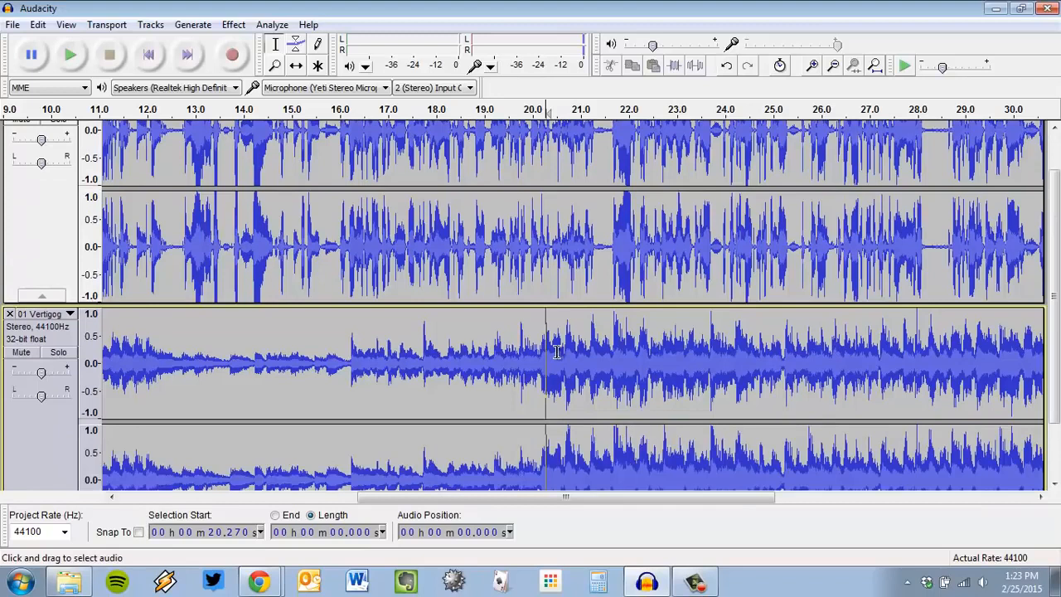
scroll(557, 351, "up", 2)
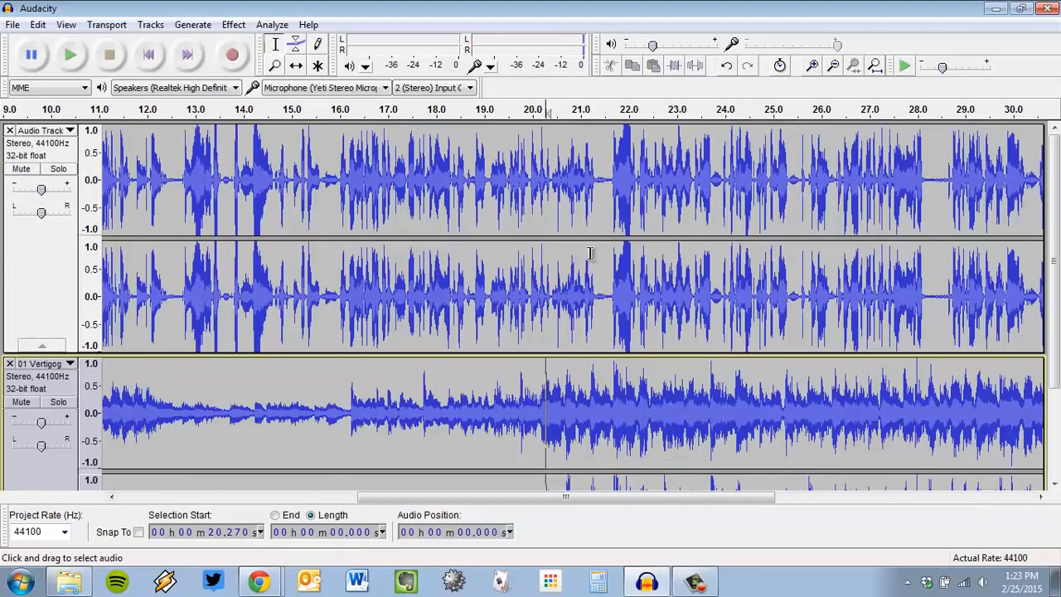
left_click(543, 156)
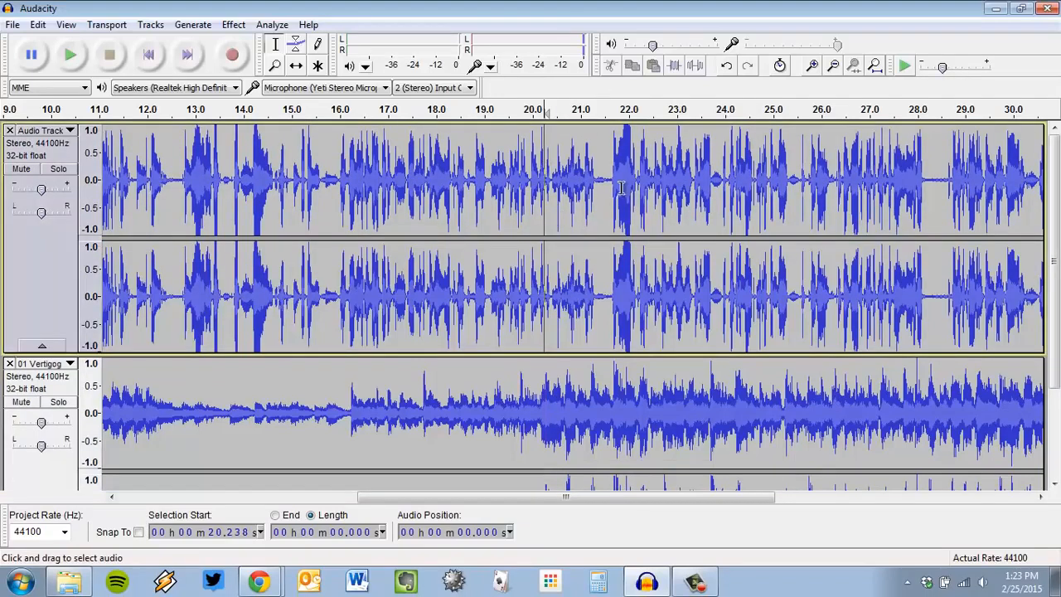
left_click(548, 249)
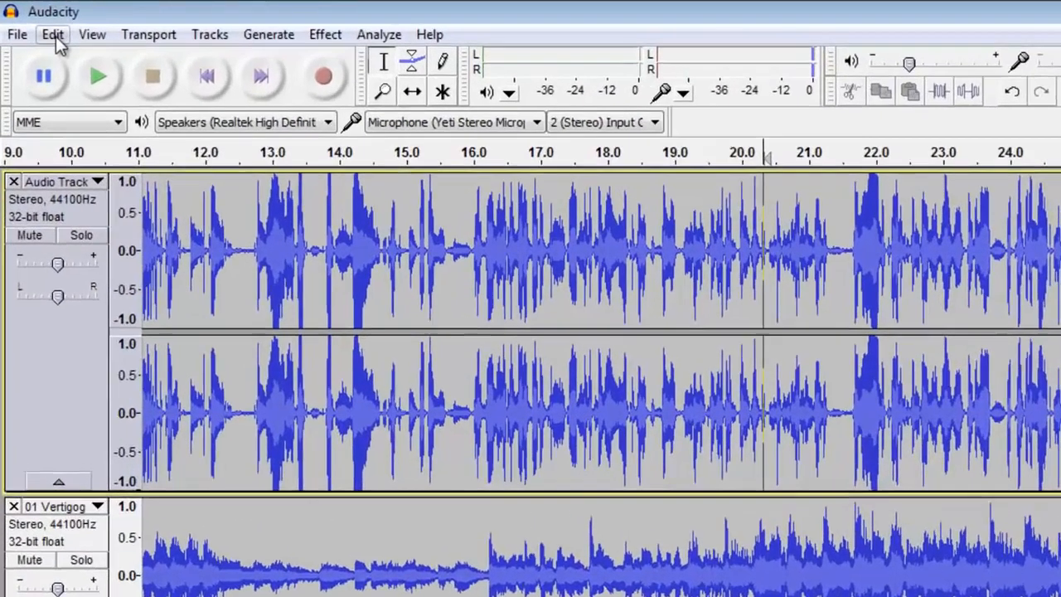
left_click(38, 24)
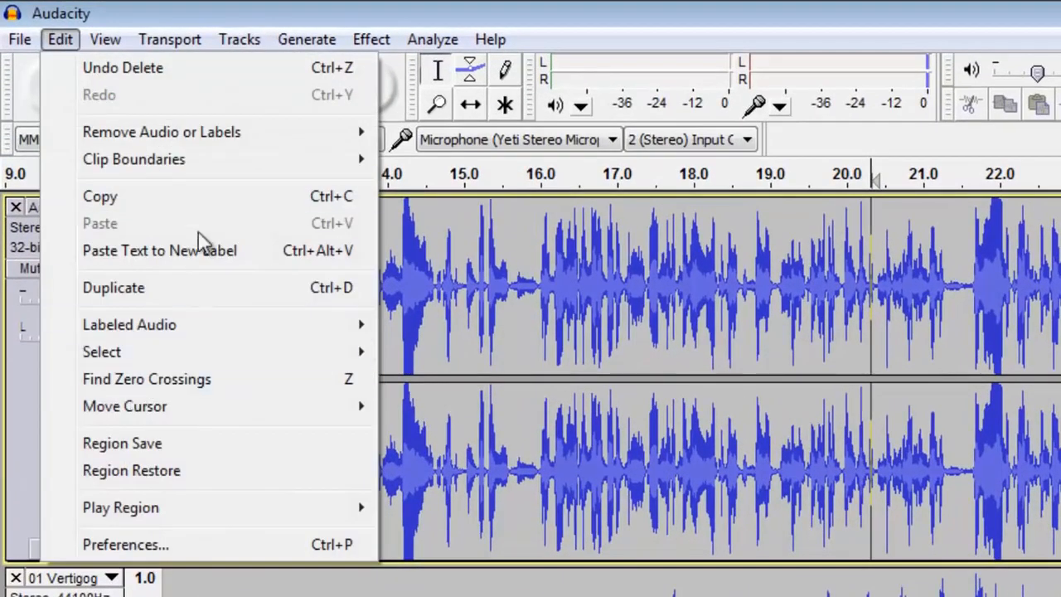
mouse_move(206, 171)
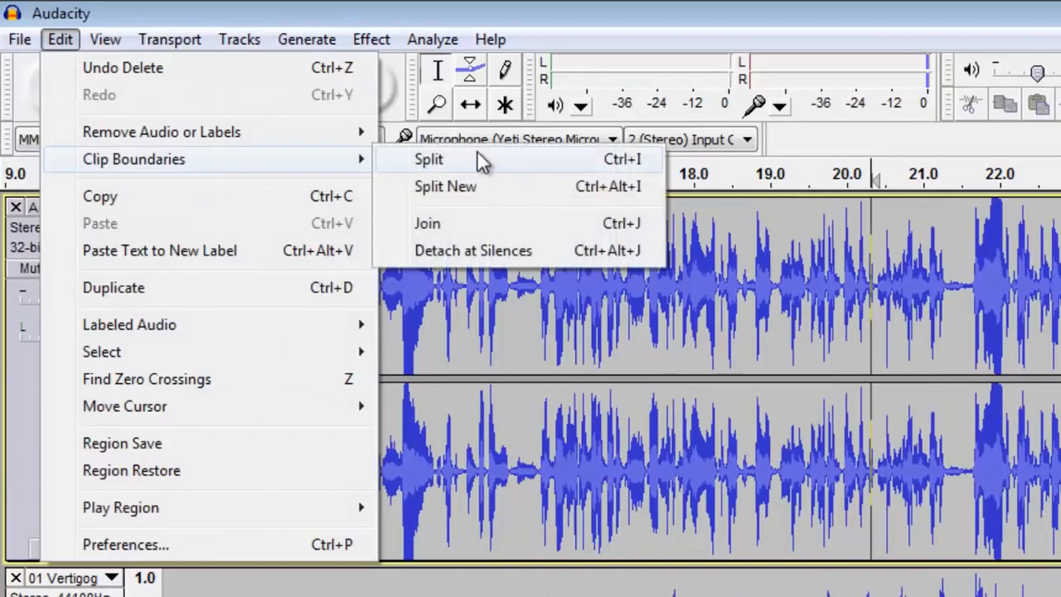
left_click(550, 154)
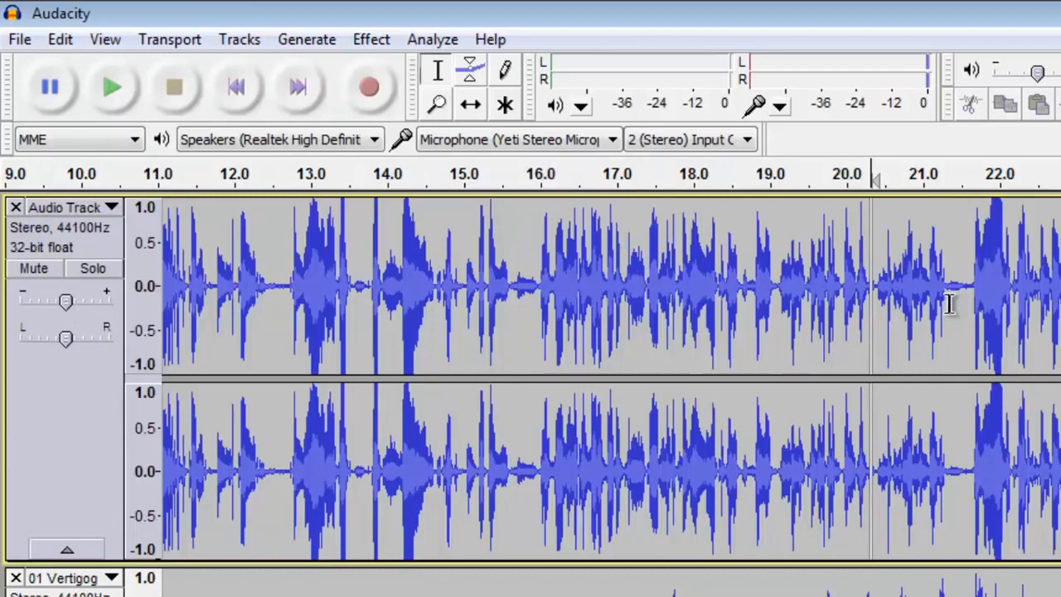
- Time-shift the music track about 8 s later, placing the cursor at the narration's split point along the way
scroll(948, 304, "up", 2)
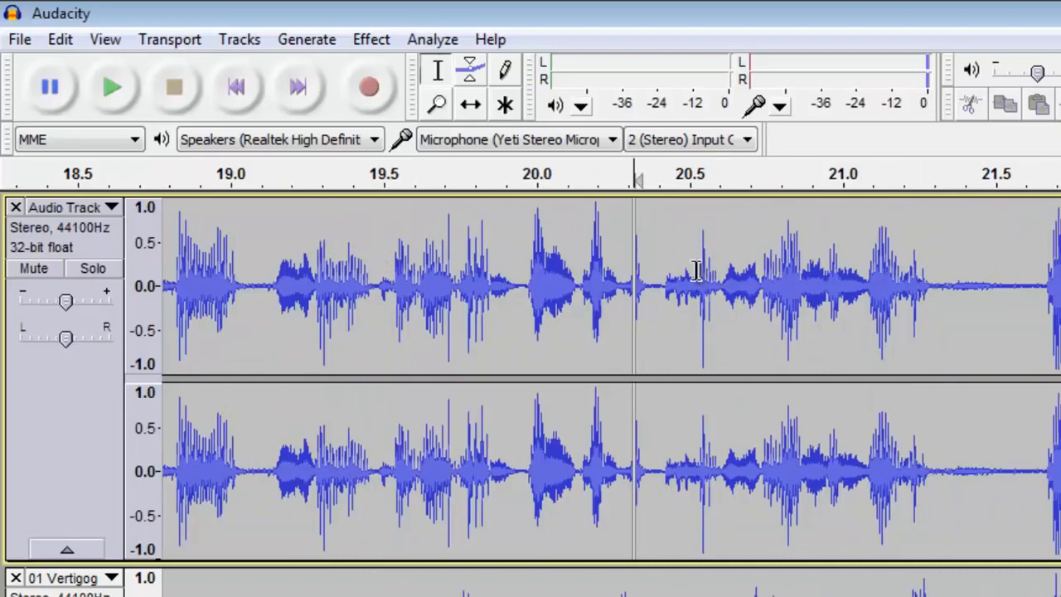
left_click(471, 106)
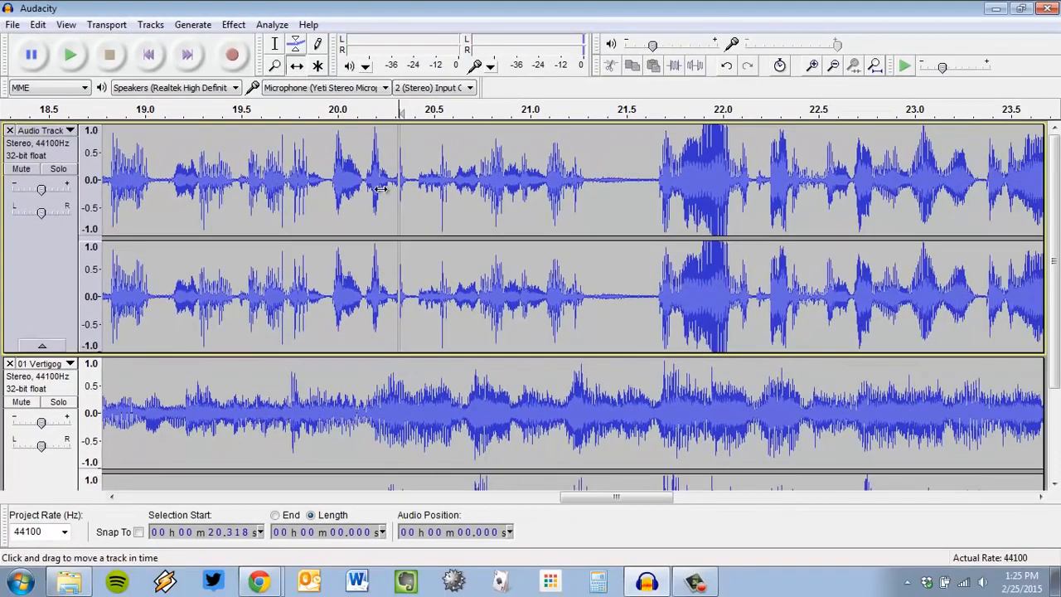
scroll(380, 188, "down", 3)
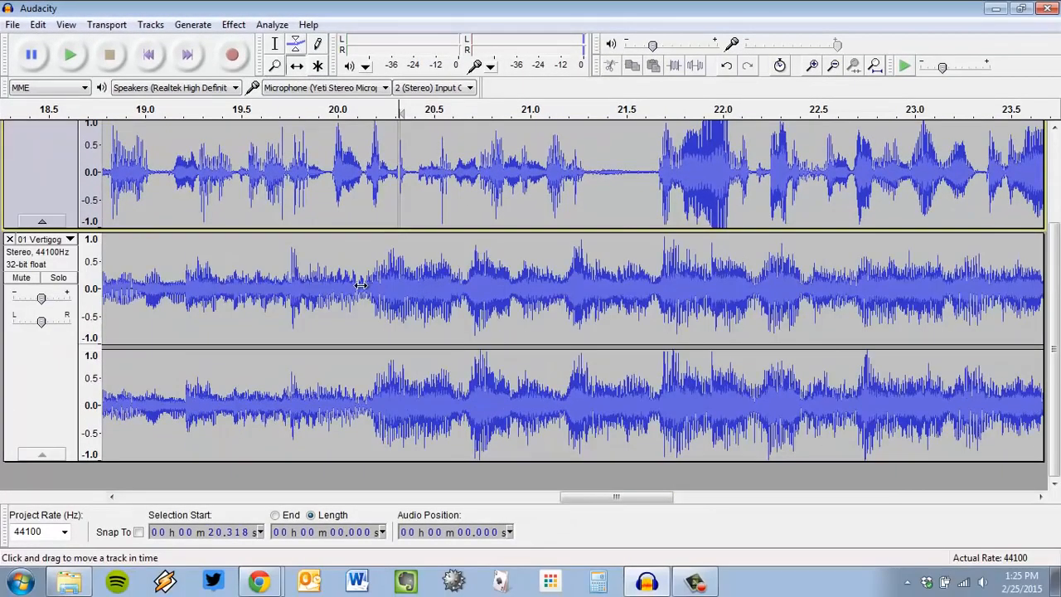
left_click_drag(425, 301, 559, 288)
scroll(492, 290, "down", 2)
left_click(274, 46)
left_click_drag(340, 313, 776, 316)
left_click(468, 311)
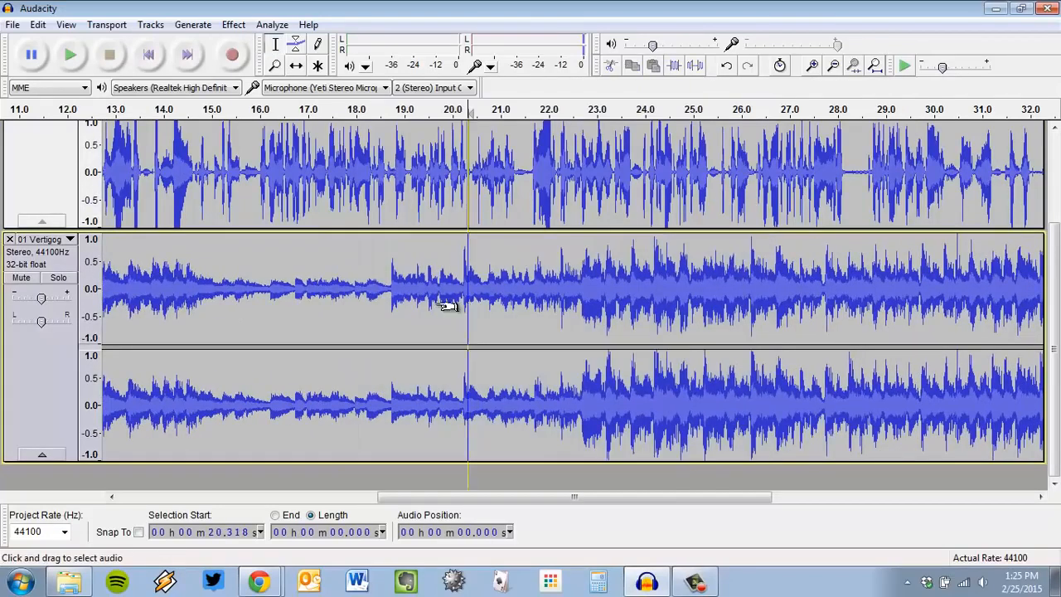
left_click(296, 66)
left_click_drag(365, 302, 607, 282)
- Time-shift the two narration clips apart, leaving a gap from about 20.6 s to 23.3 s
scroll(836, 294, "up", 3)
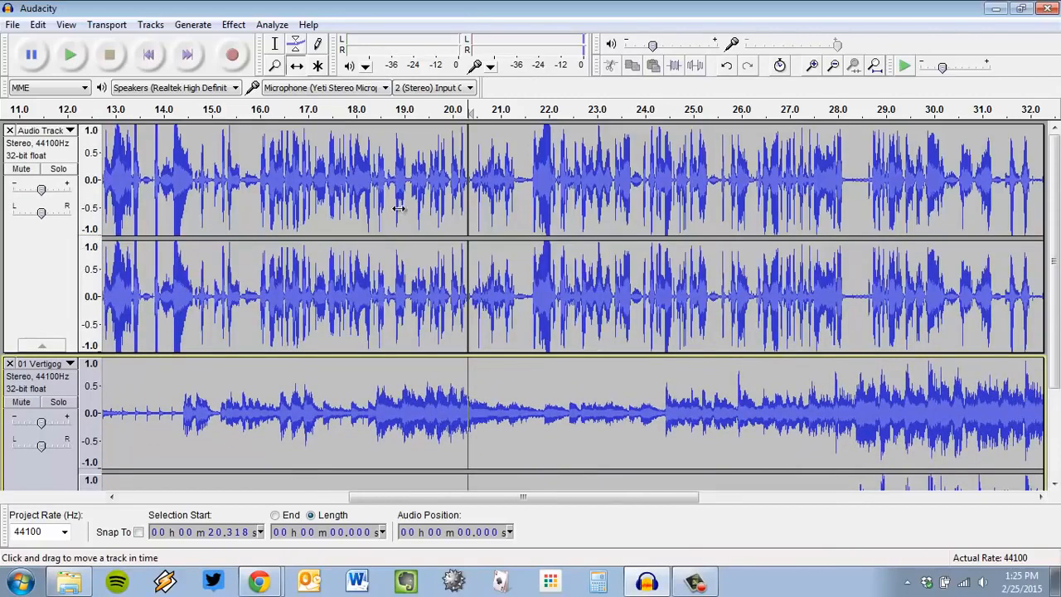
left_click_drag(551, 188, 718, 195)
mouse_move(642, 200)
left_mouse_down()
mouse_move(654, 201)
mouse_move(583, 204)
mouse_move(654, 199)
left_mouse_up()
left_click_drag(413, 169, 345, 195)
left_click_drag(409, 193, 389, 195)
- Time-shift the music track about 2.5 s later so a louder passage falls in the narration gap
scroll(549, 291, "down", 3)
scroll(550, 291, "up", 3)
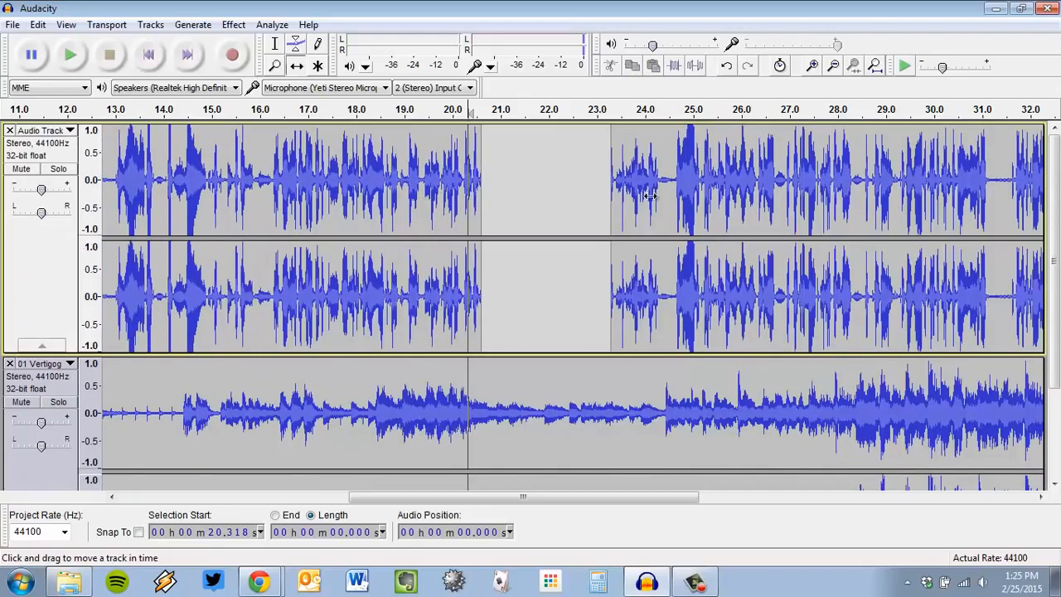
left_click_drag(407, 398, 527, 394)
scroll(508, 384, "down", 3)
scroll(509, 384, "up", 3)
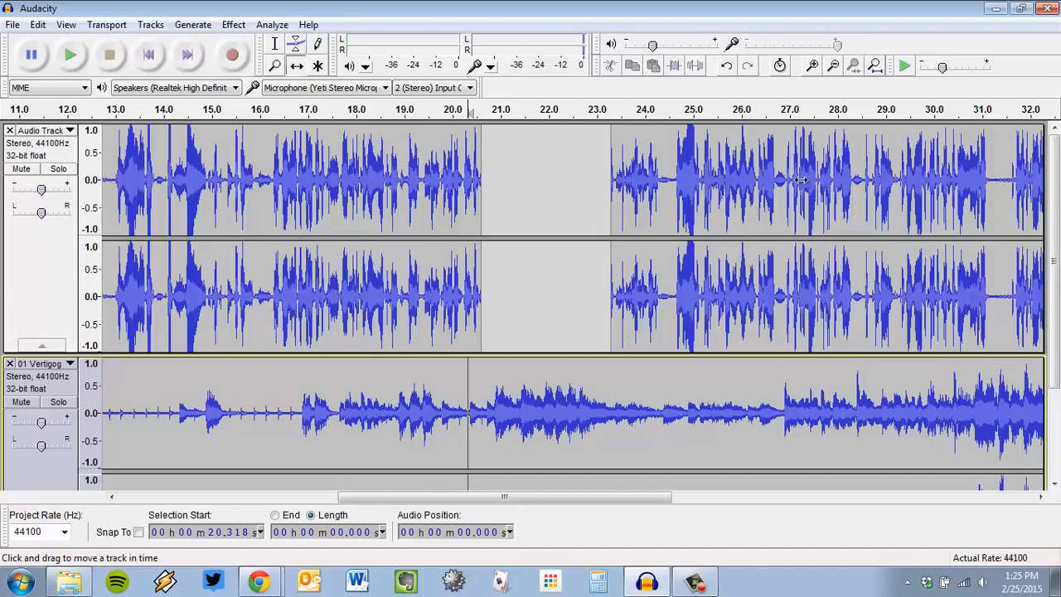
scroll(787, 195, "down", 3)
scroll(718, 296, "up", 3)
left_click(38, 24)
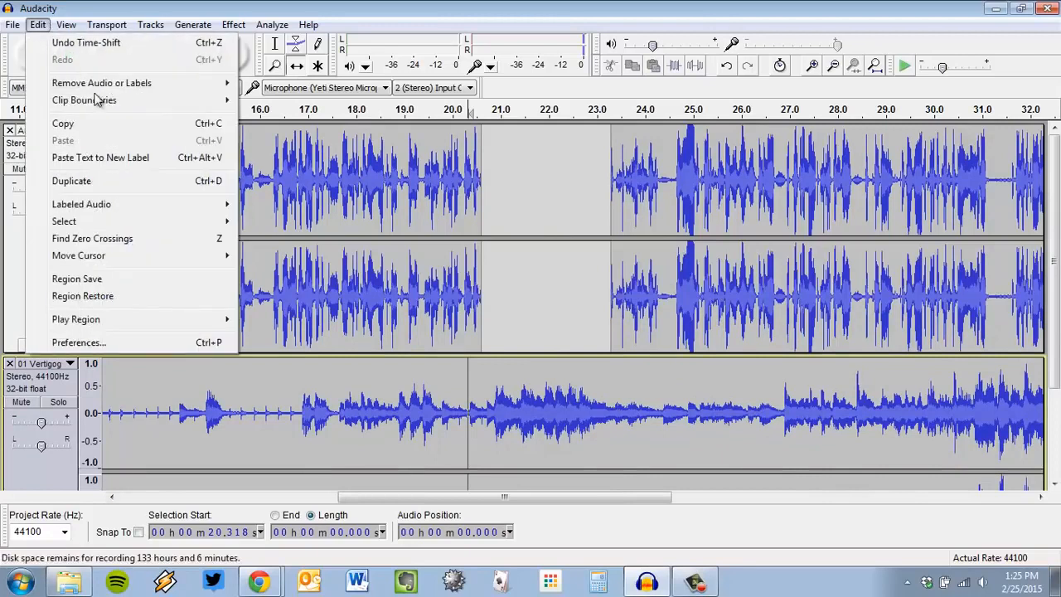
left_click(651, 202)
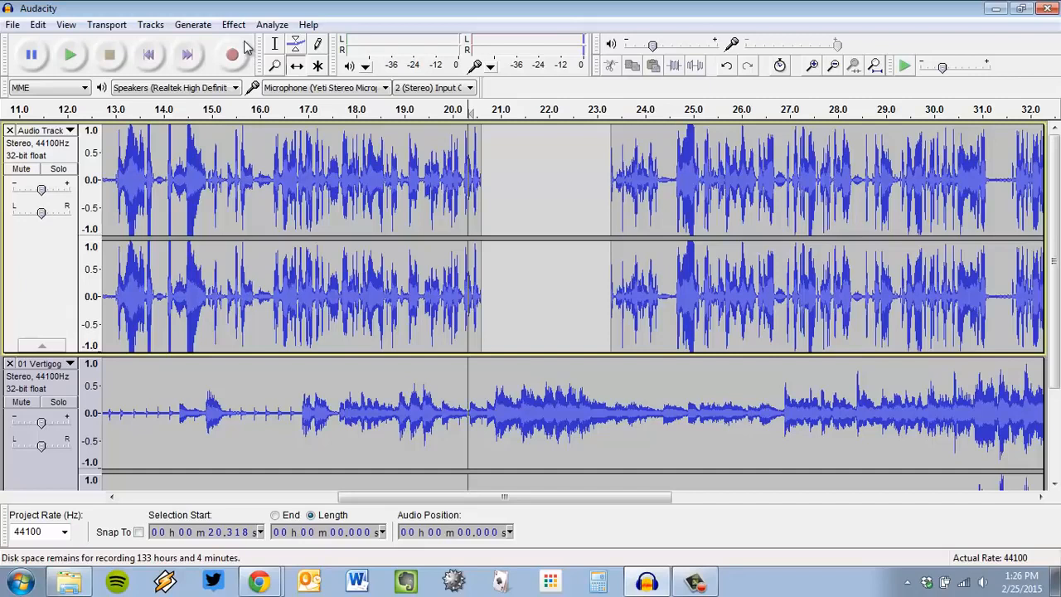
left_click_drag(617, 500, 735, 495)
scroll(803, 405, "down", 2)
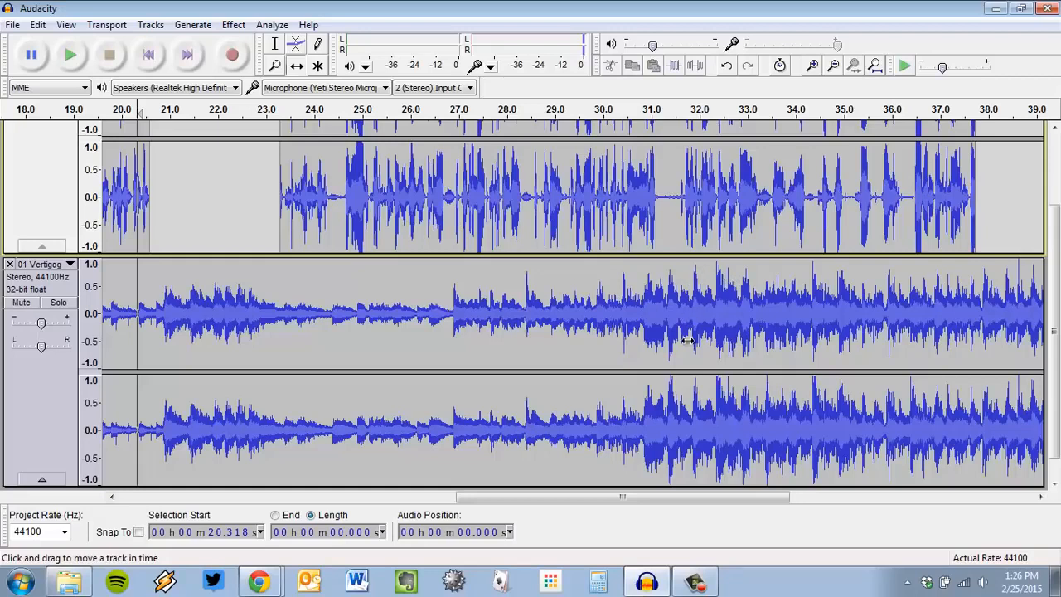
scroll(688, 340, "up", 2)
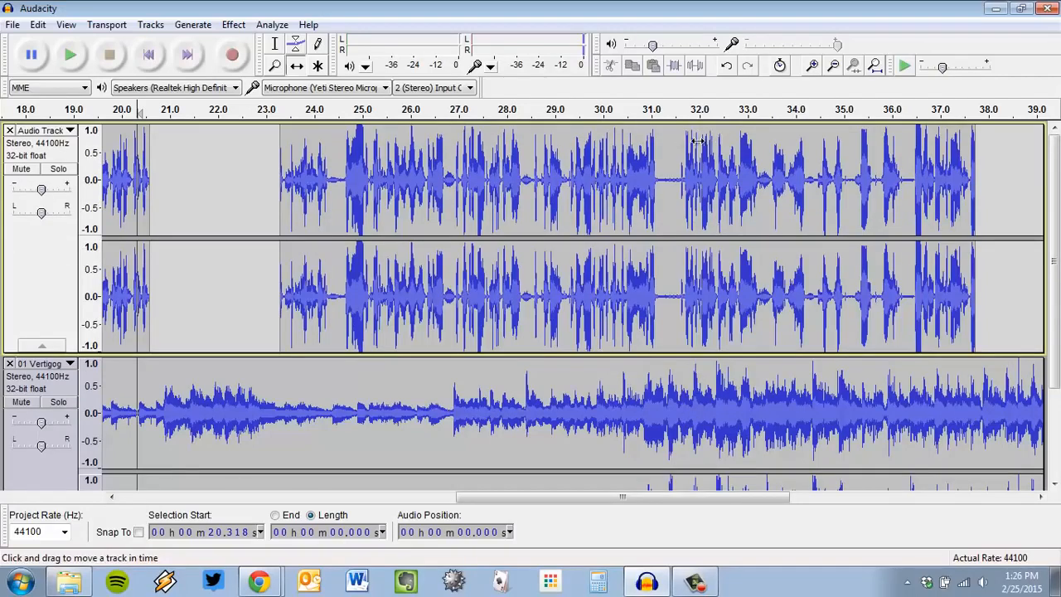
- Lower the music's volume envelope to about 0.5 under the first narration clip, ramping up from about 20 s to full at 20.5 s
scroll(716, 260, "down", 2)
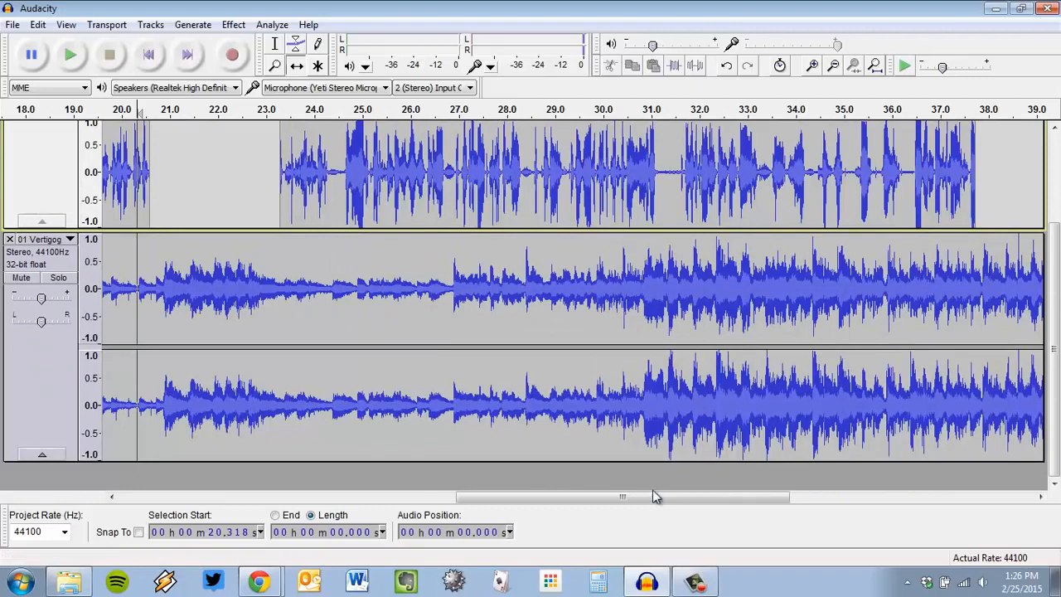
left_click_drag(654, 496, 511, 512)
scroll(338, 417, "up", 2)
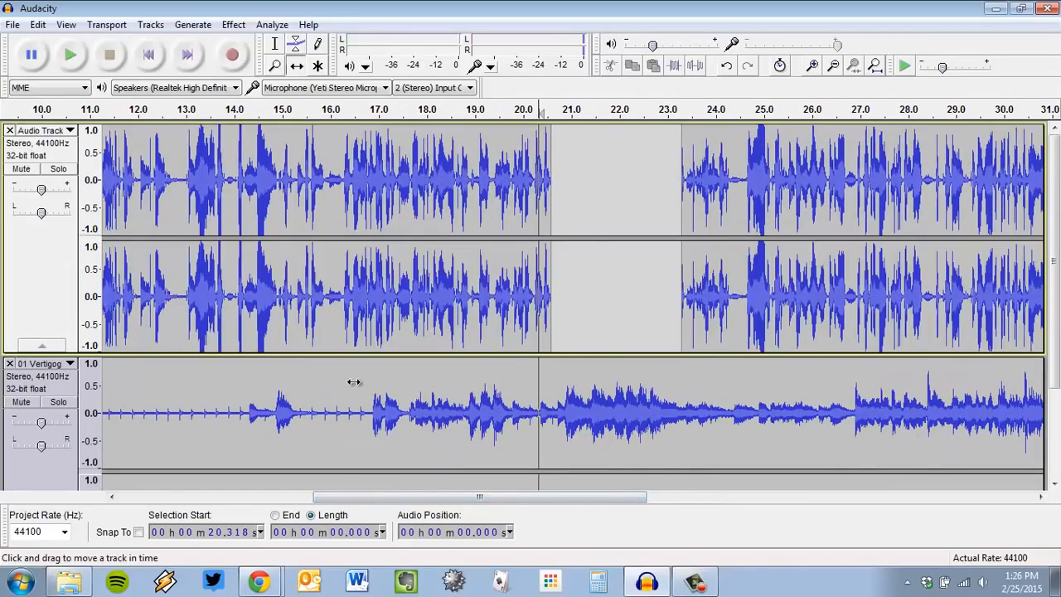
left_click(297, 49)
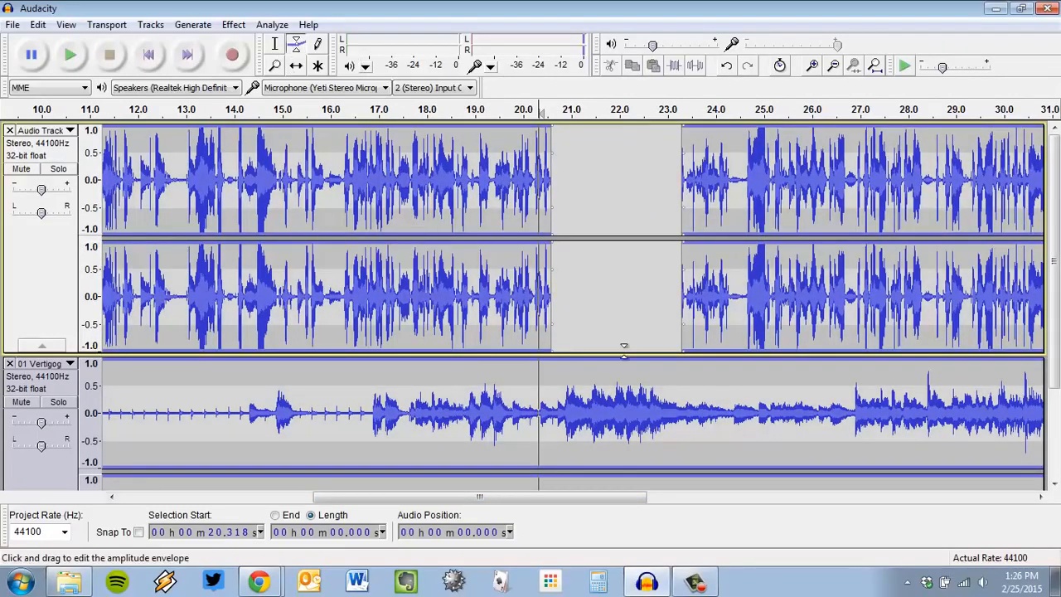
scroll(857, 346, "down", 3)
scroll(829, 340, "up", 3)
scroll(599, 334, "down", 3)
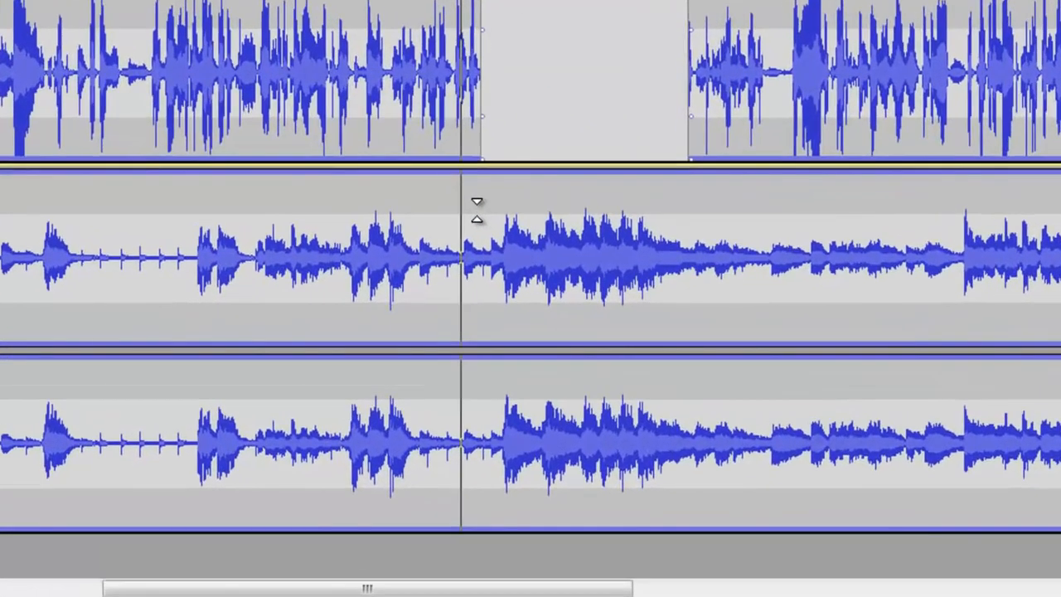
left_click(549, 257)
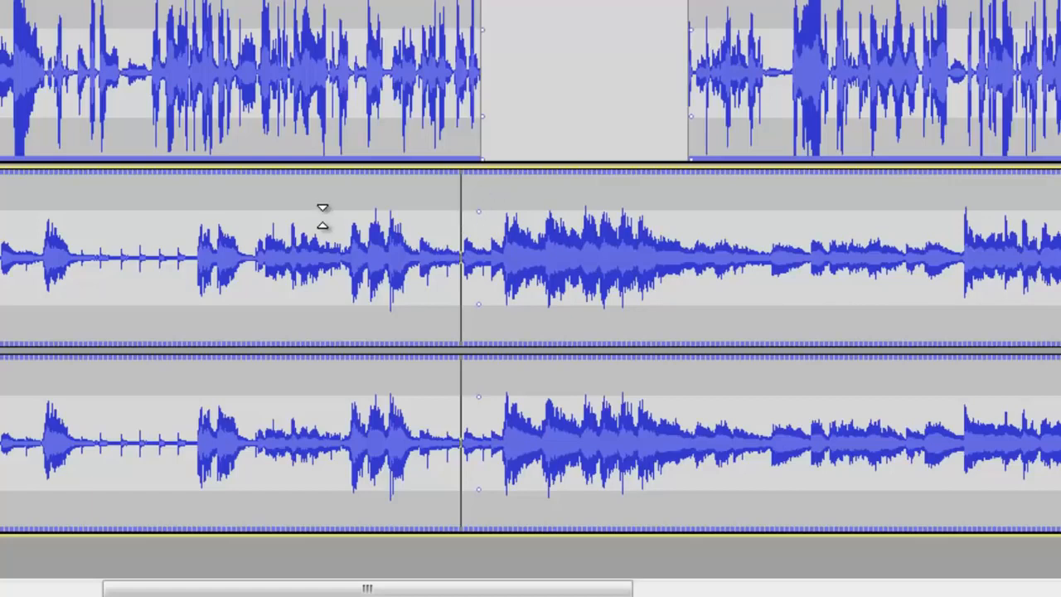
left_click_drag(335, 205, 433, 254)
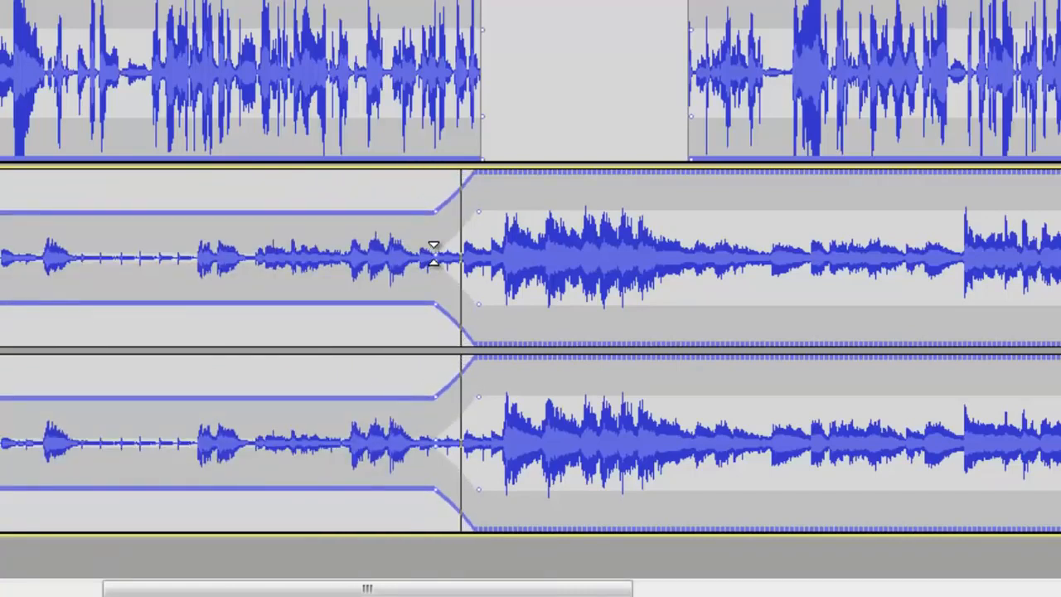
- Add envelope points that boost the music above its original level through the narration gap, from about 20.9 s to 23.2 s
left_click(697, 201)
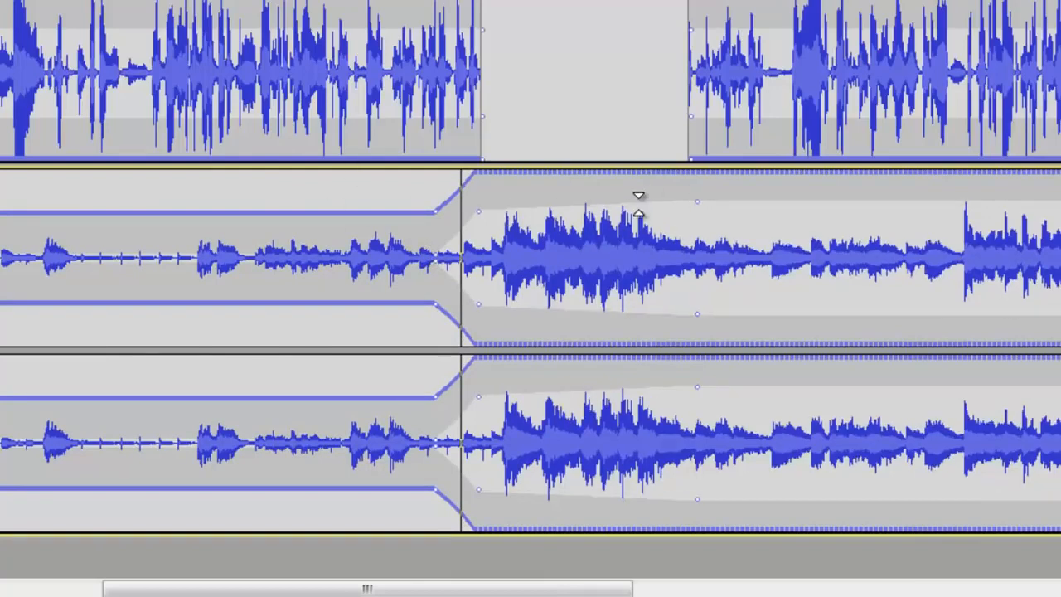
left_click_drag(643, 204, 558, 197)
left_click_drag(561, 251, 549, 160)
scroll(563, 166, "up", 3)
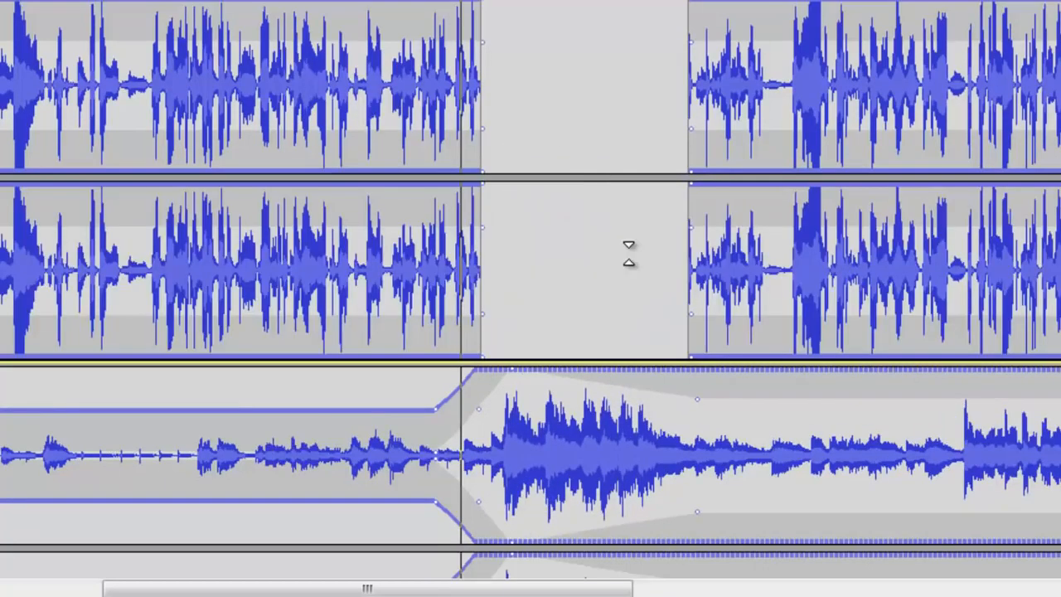
scroll(646, 265, "down", 3)
left_click(682, 213)
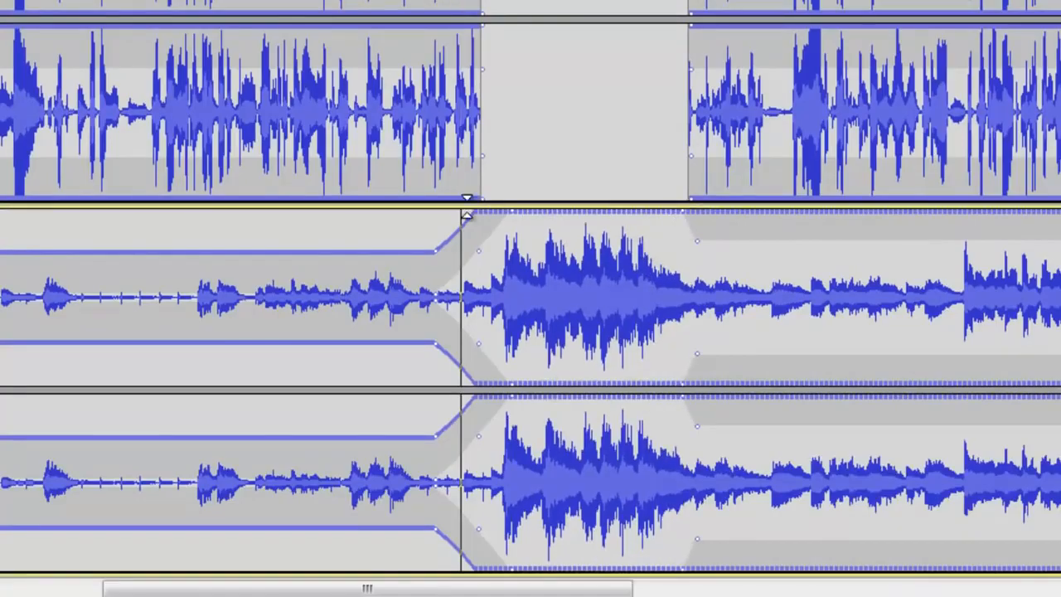
scroll(431, 124, "up", 3)
scroll(613, 159, "down", 3)
scroll(605, 157, "up", 3)
scroll(828, 207, "down", 3)
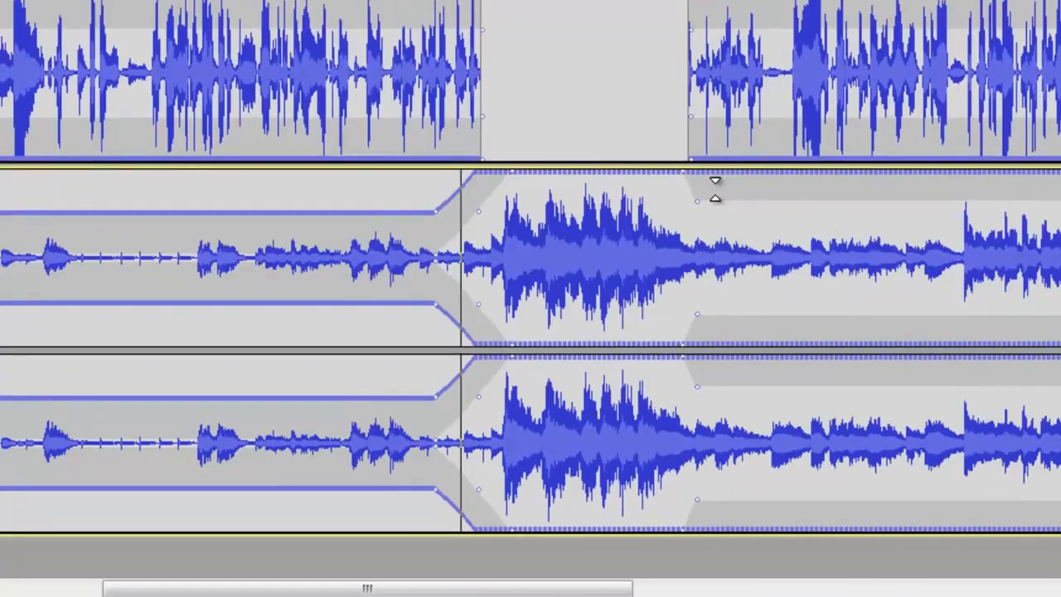
- Fade the music down under the second narration clip, to about 0.65 at 24 s and about 0.3 near 32 s
left_click_drag(729, 190, 744, 242)
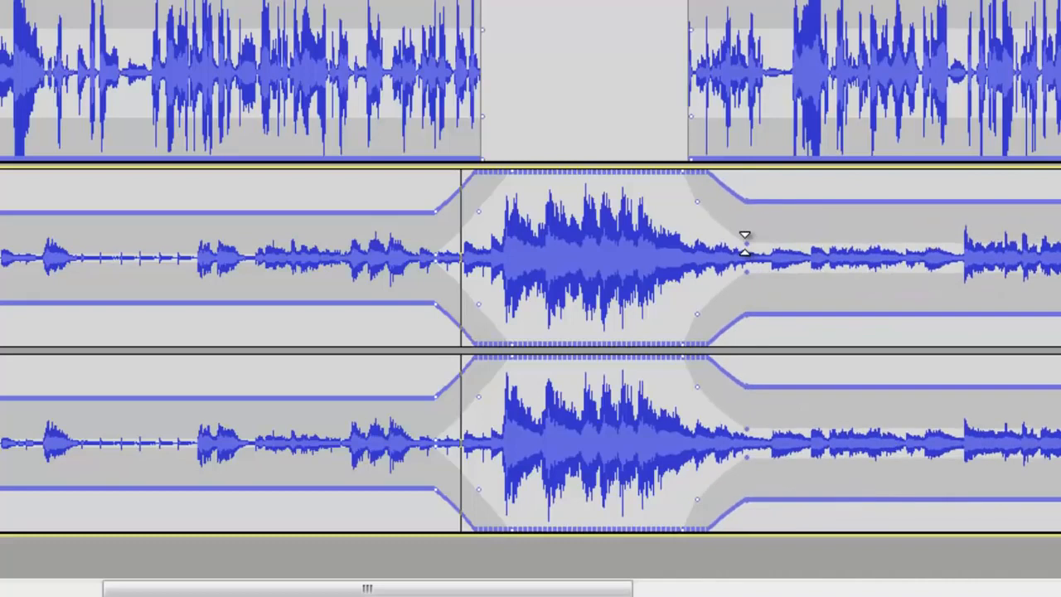
left_click_drag(298, 593, 531, 594)
left_click_drag(674, 208, 688, 231)
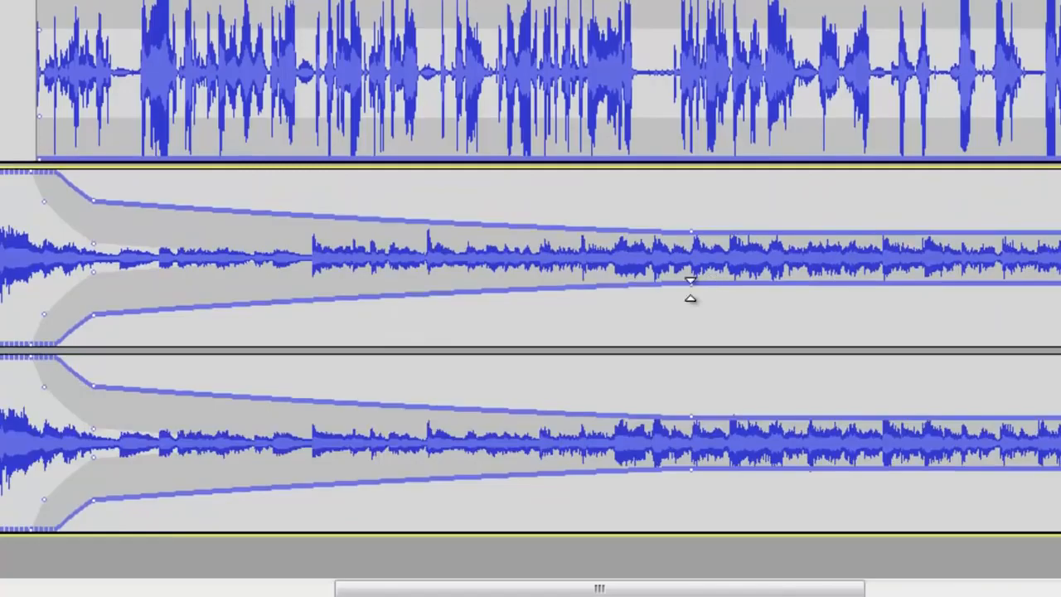
scroll(690, 286, "up", 3)
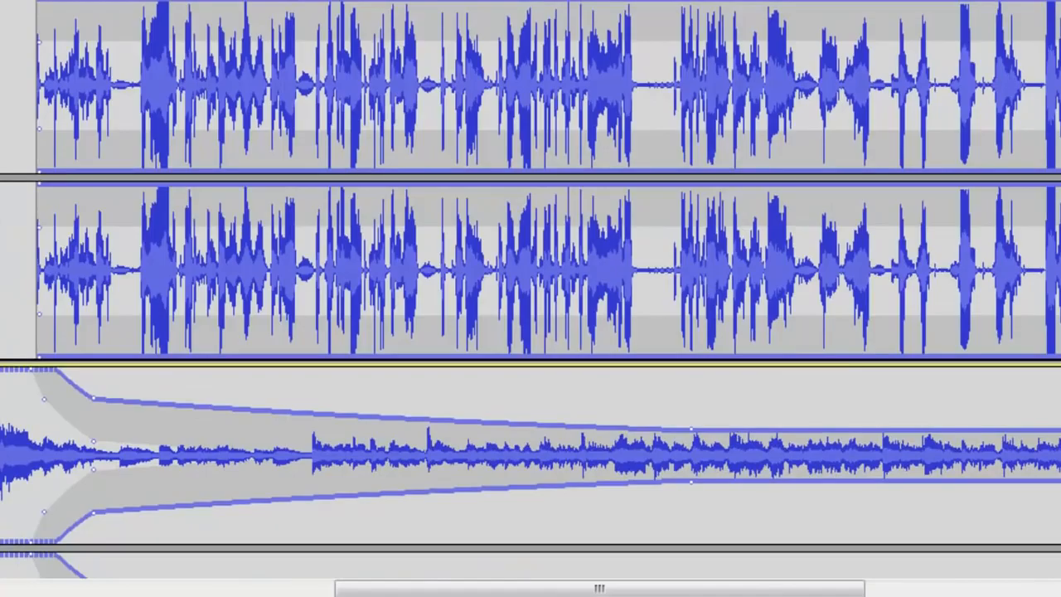
left_click_drag(790, 590, 657, 592)
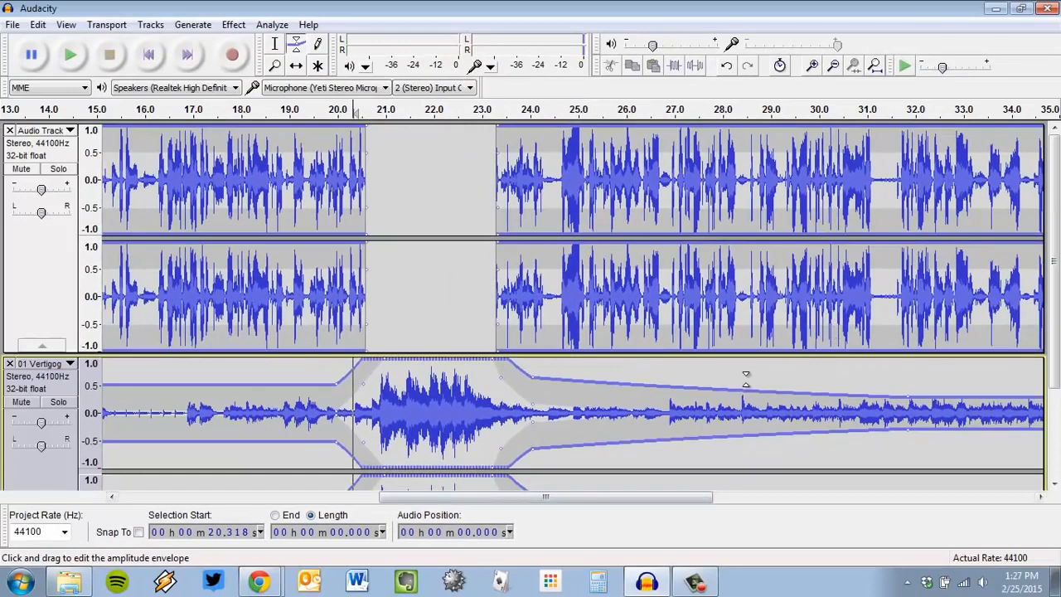
- Play the mix from about 19.7 s through the narration gap to check the music's volume changes
scroll(593, 290, "down", 3)
scroll(590, 264, "up", 3)
scroll(590, 265, "down", 3)
scroll(590, 265, "up", 3)
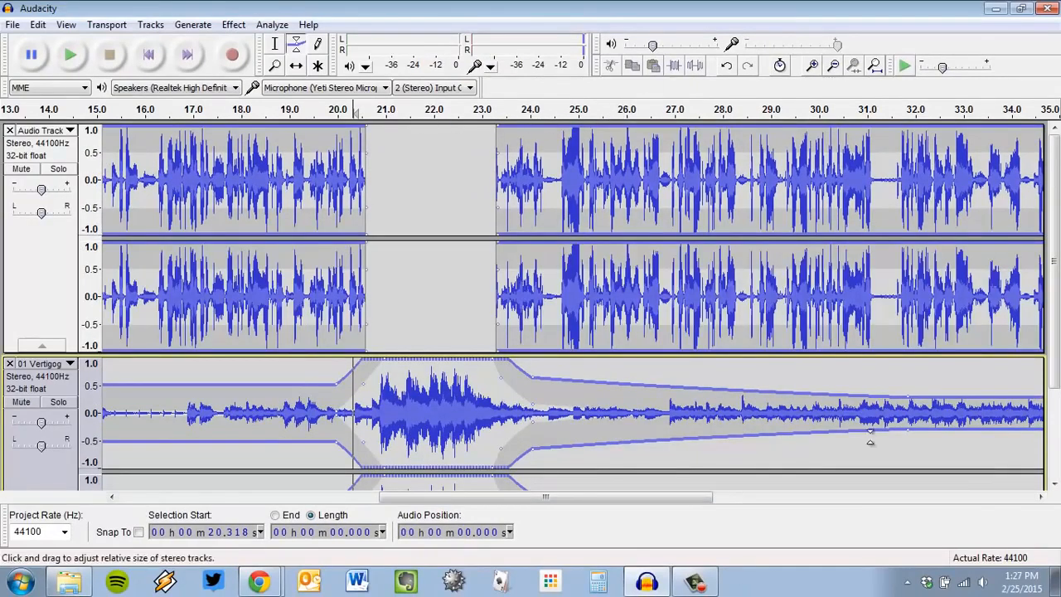
left_click(321, 112)
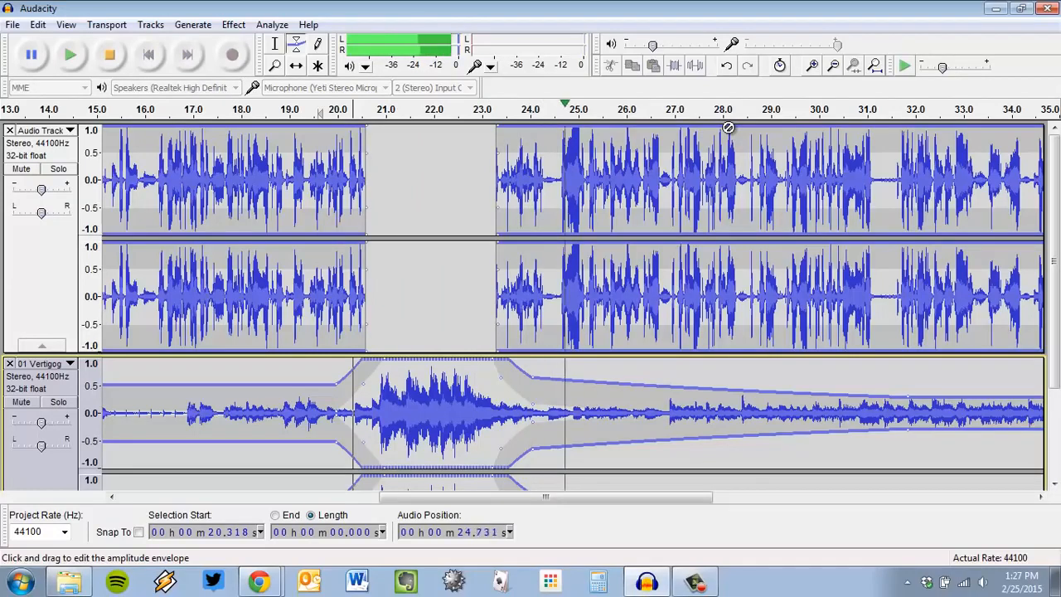
left_click(117, 58)
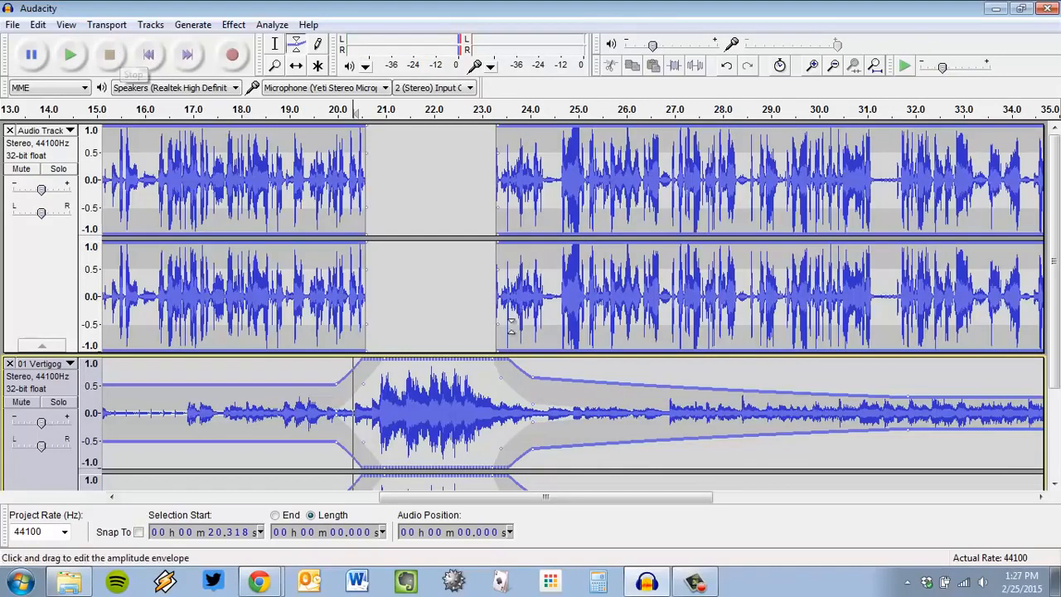
- Play the mix from about 30 s, and lower the music's envelope to about 0.25 from about 30.7 s onward
left_click(825, 109)
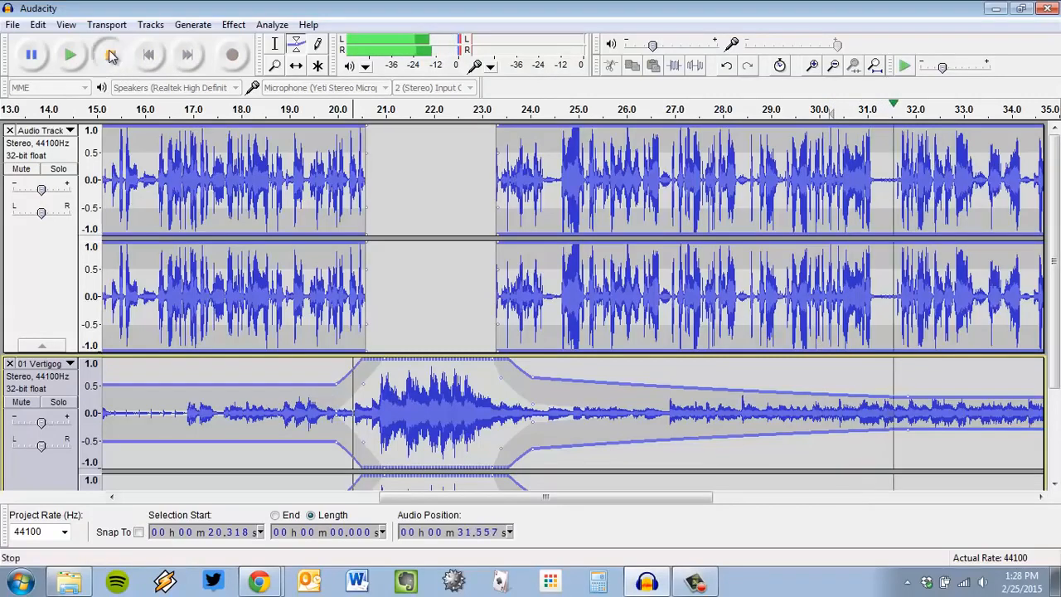
left_click(113, 57)
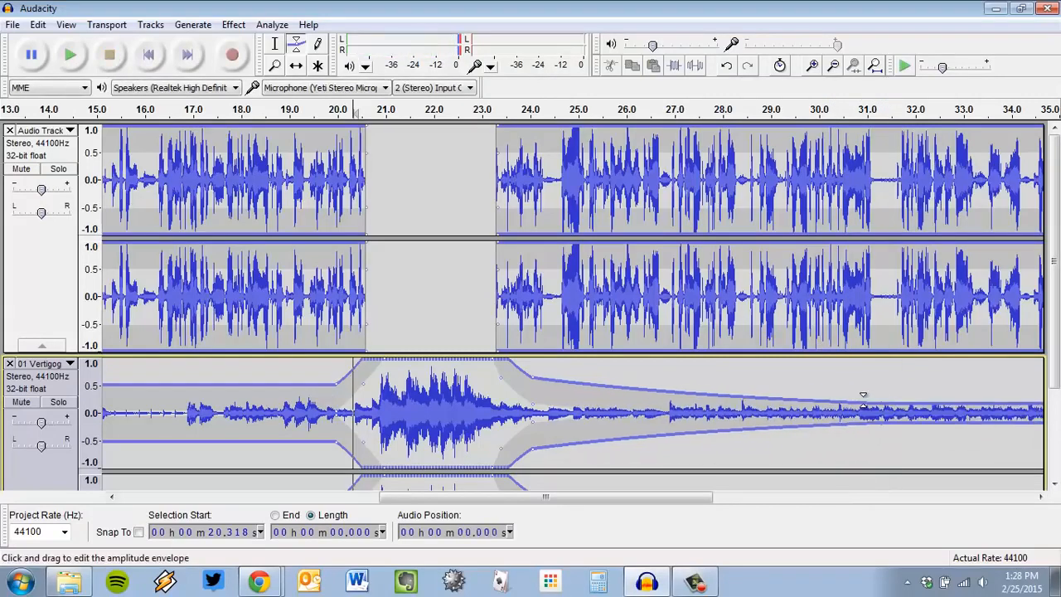
scroll(70, 368, "down", 3)
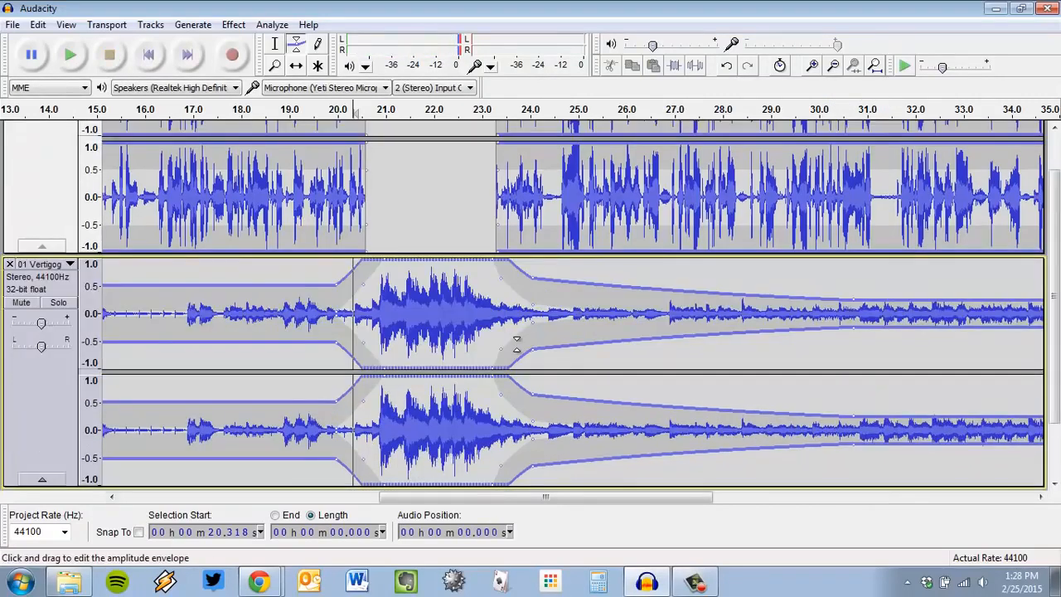
scroll(516, 343, "up", 3)
scroll(546, 327, "down", 3)
scroll(638, 240, "up", 3)
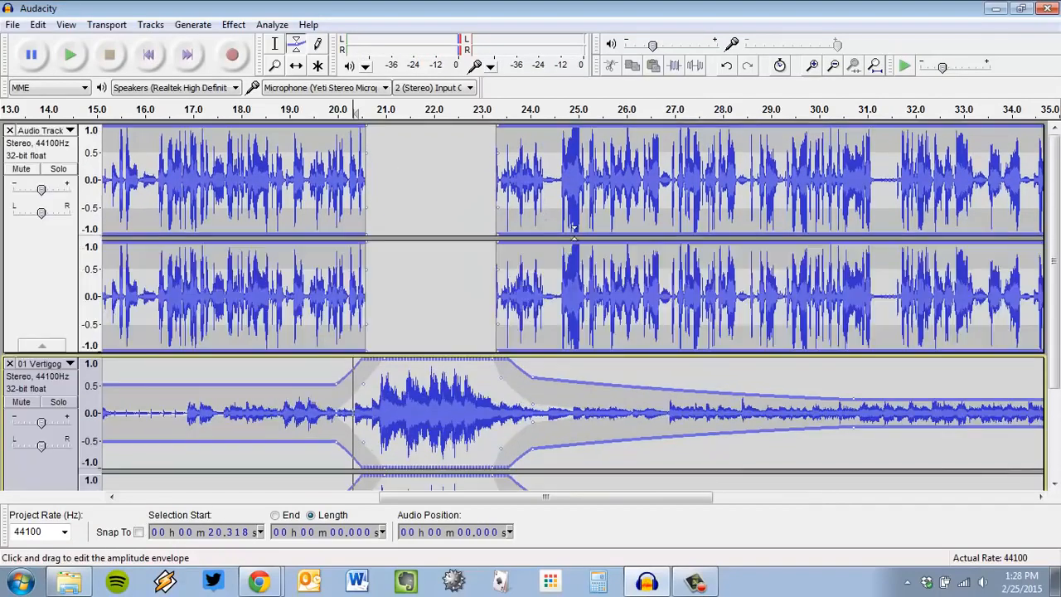
- Select the music from about 17.9 s to 30.1 s, and the narration from about 21.5 s to 31 s instead
left_click(276, 43)
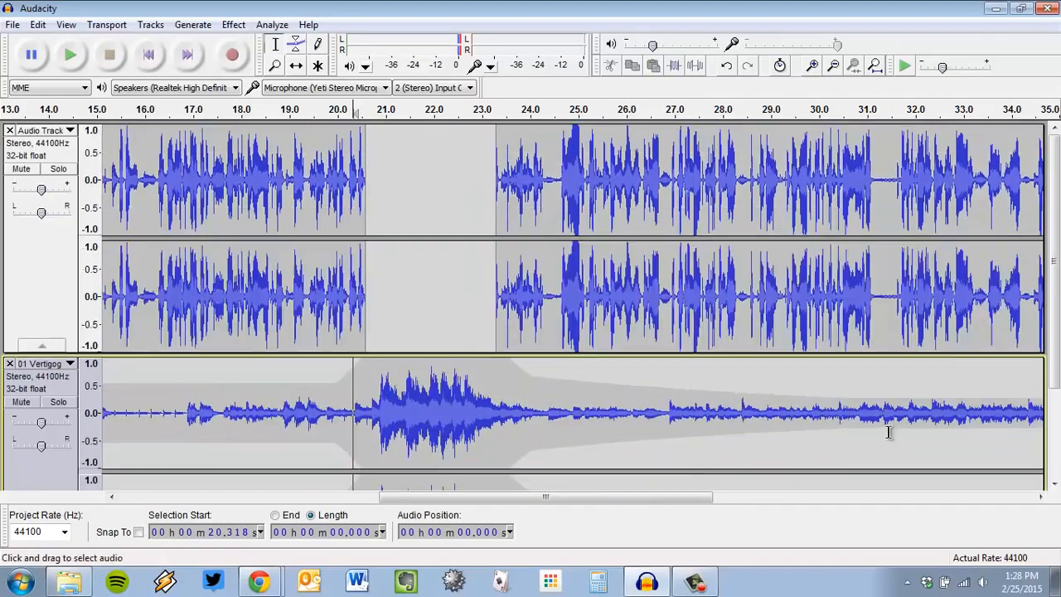
scroll(713, 414, "down", 4)
left_click_drag(244, 275, 825, 299)
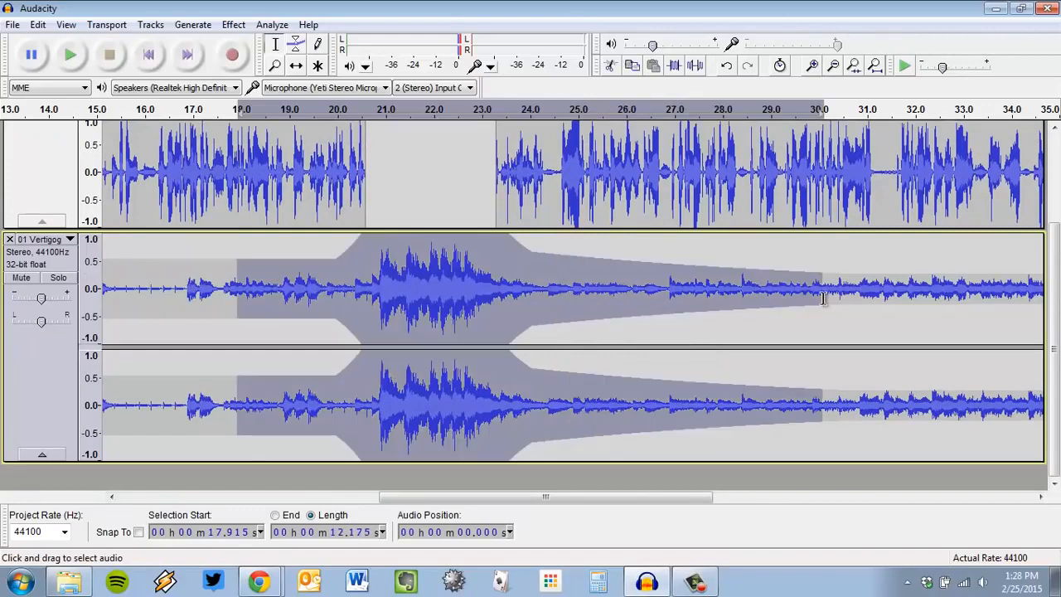
scroll(680, 303, "up", 4)
left_click_drag(409, 171, 865, 298)
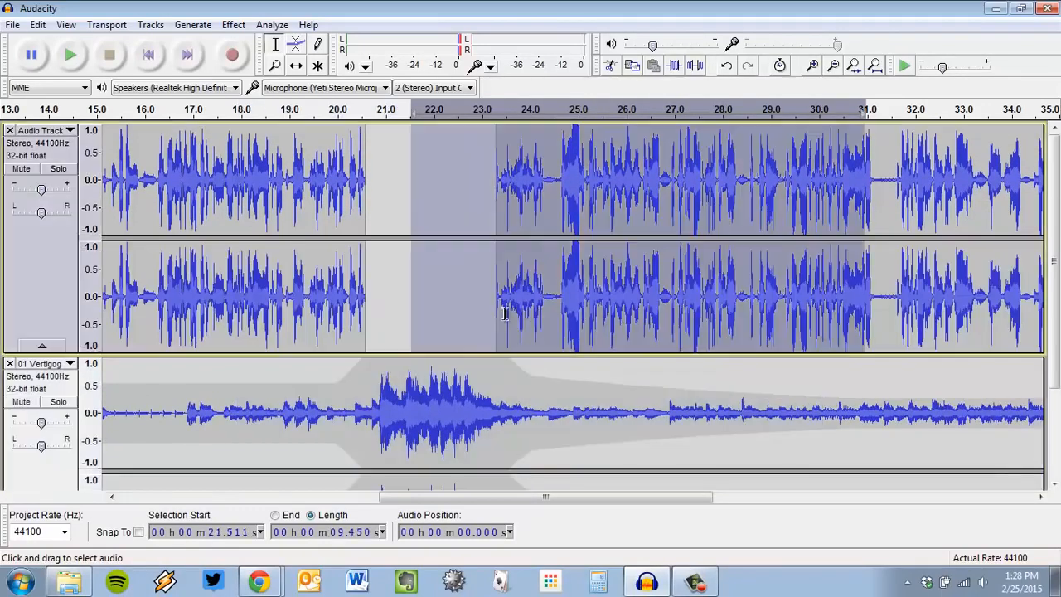
- Select the entire music track and look over the effects available for it without applying any
left_click(58, 297)
scroll(45, 332, "down", 3)
left_click(36, 421)
scroll(374, 301, "up", 3)
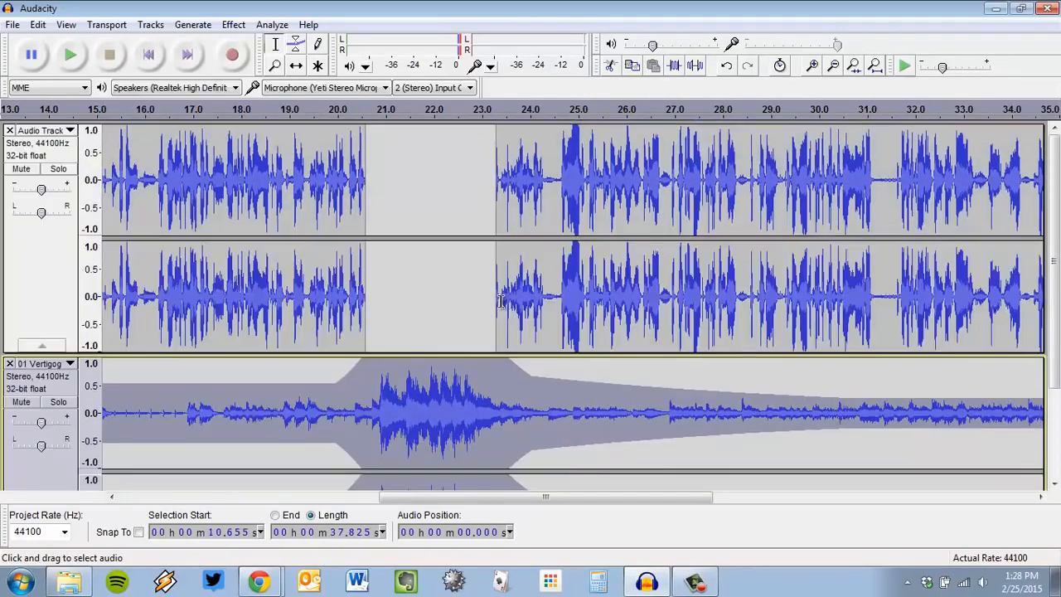
left_click(232, 25)
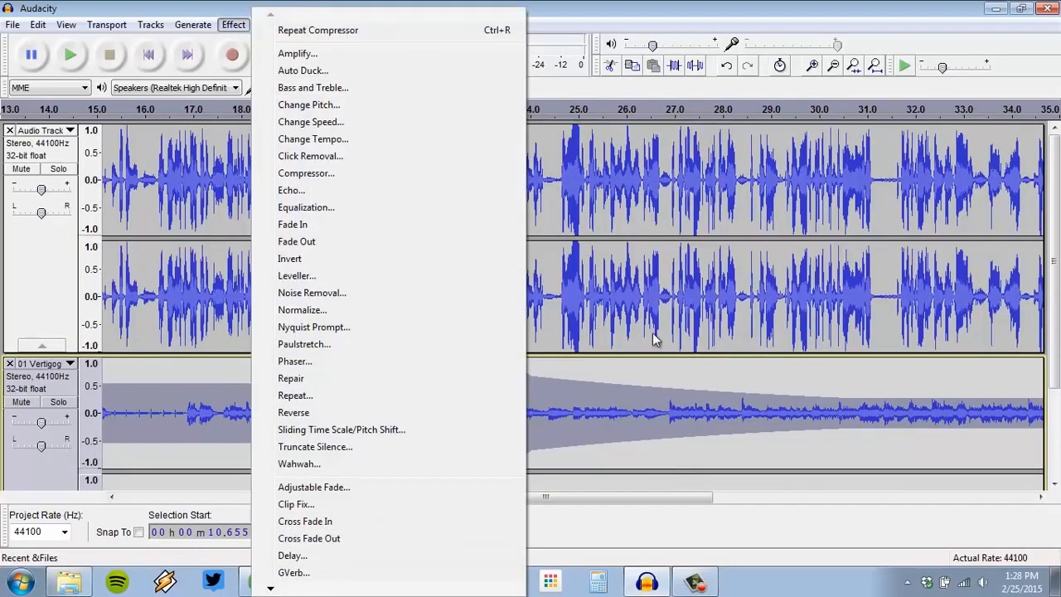
left_click(701, 419)
scroll(701, 419, "down", 2)
scroll(599, 443, "up", 2)
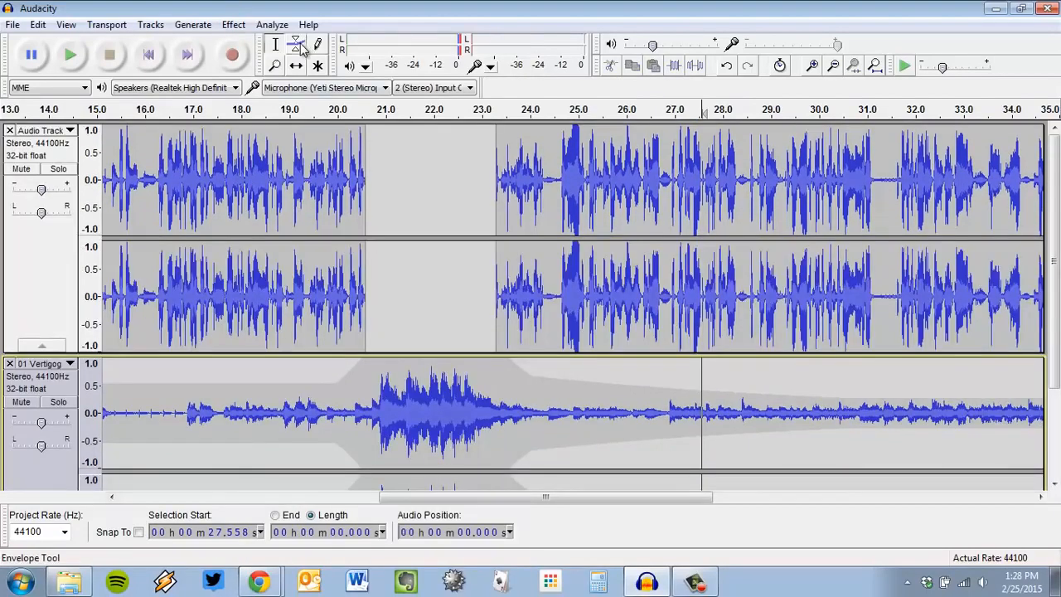
left_click(771, 417)
scroll(752, 437, "down", 2)
scroll(752, 438, "up", 2)
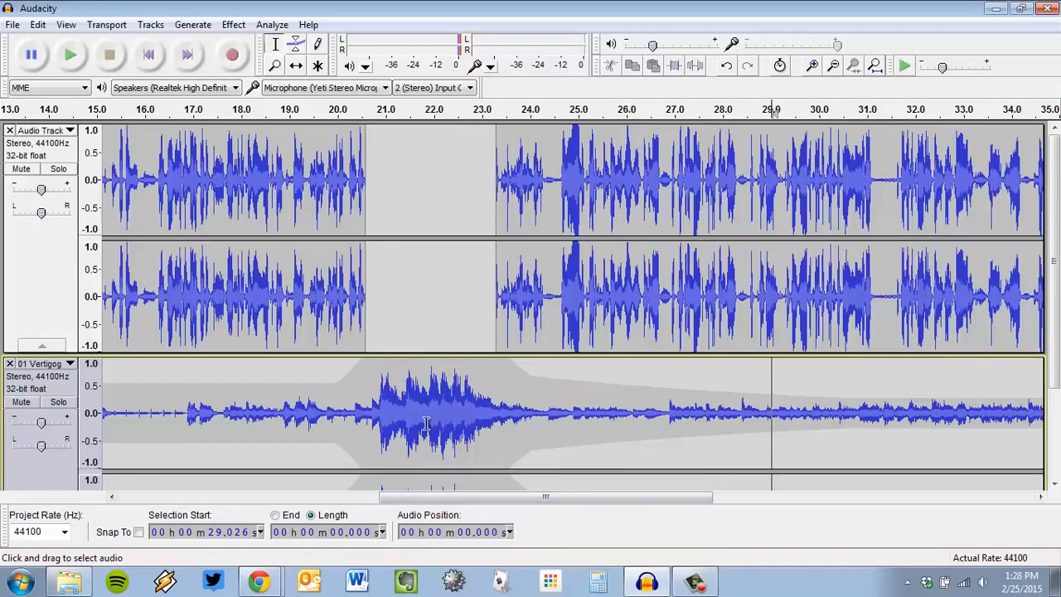
- Fit the entire project in the window to view the whole arrangement of narration and music
scroll(634, 331, "down", 3)
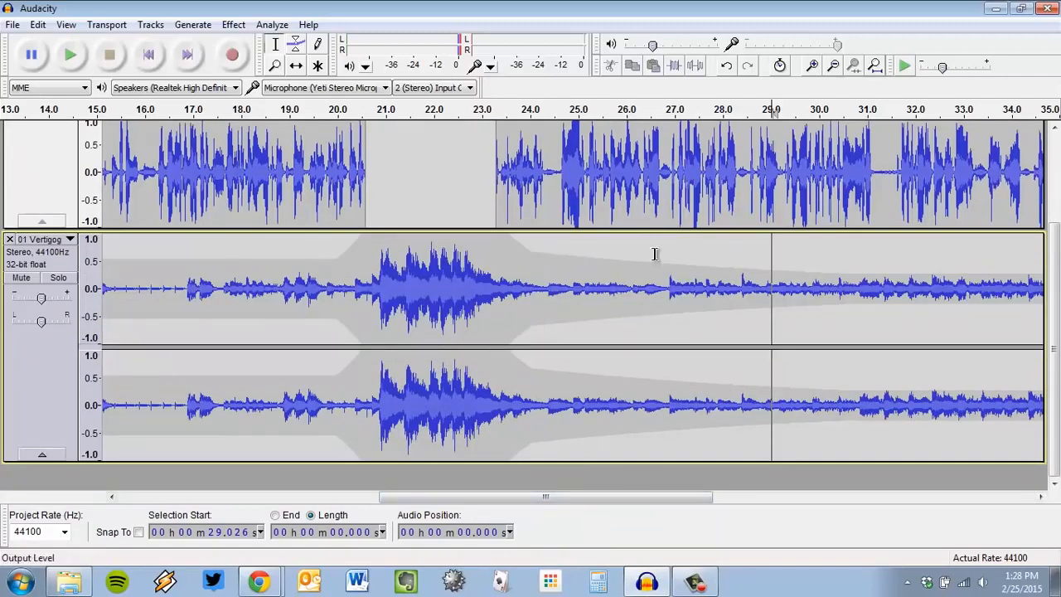
left_click(67, 25)
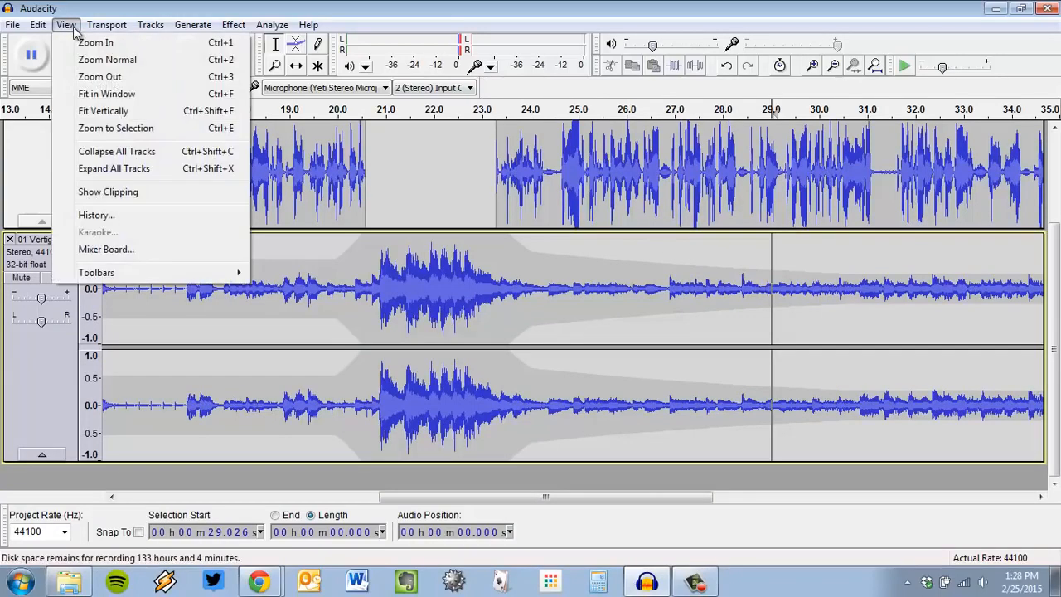
left_click(130, 96)
scroll(444, 265, "down", 2)
scroll(444, 265, "up", 2)
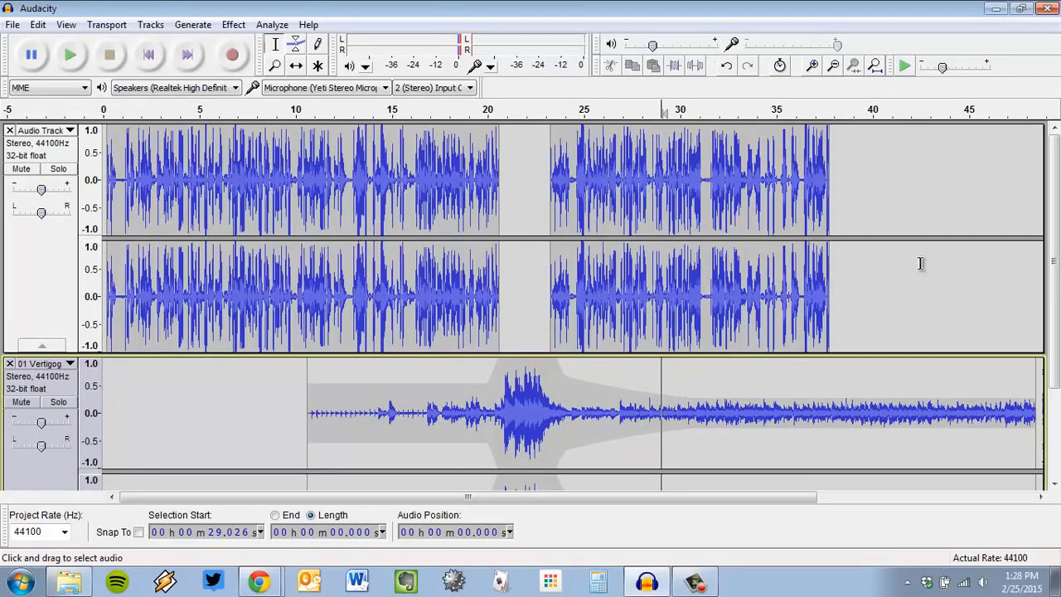
scroll(911, 303, "up", 3)
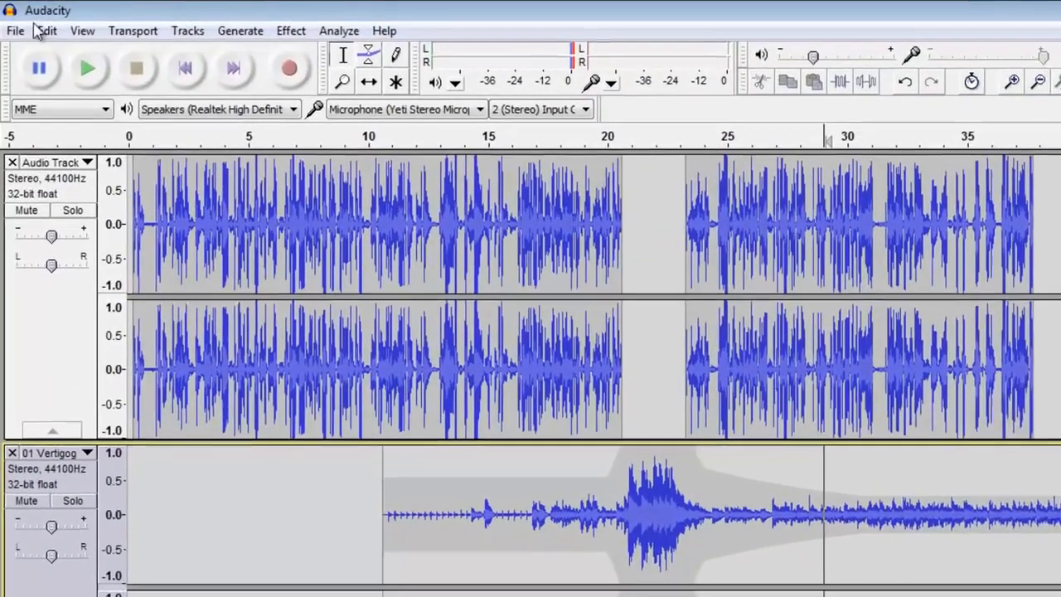
- Save the project to the Desktop under the name "test for video"
left_click(16, 31)
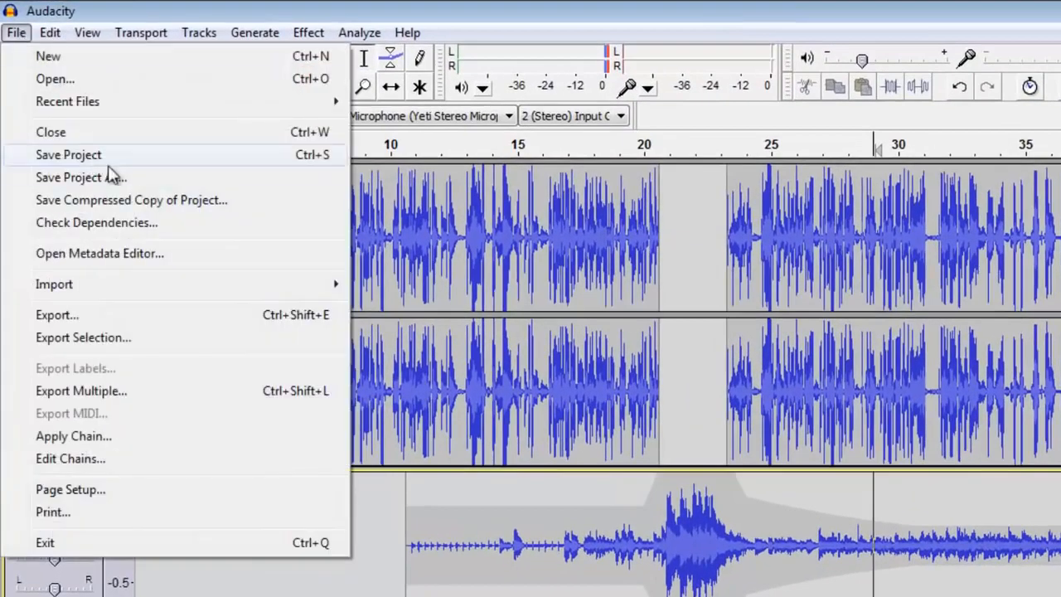
left_click(101, 179)
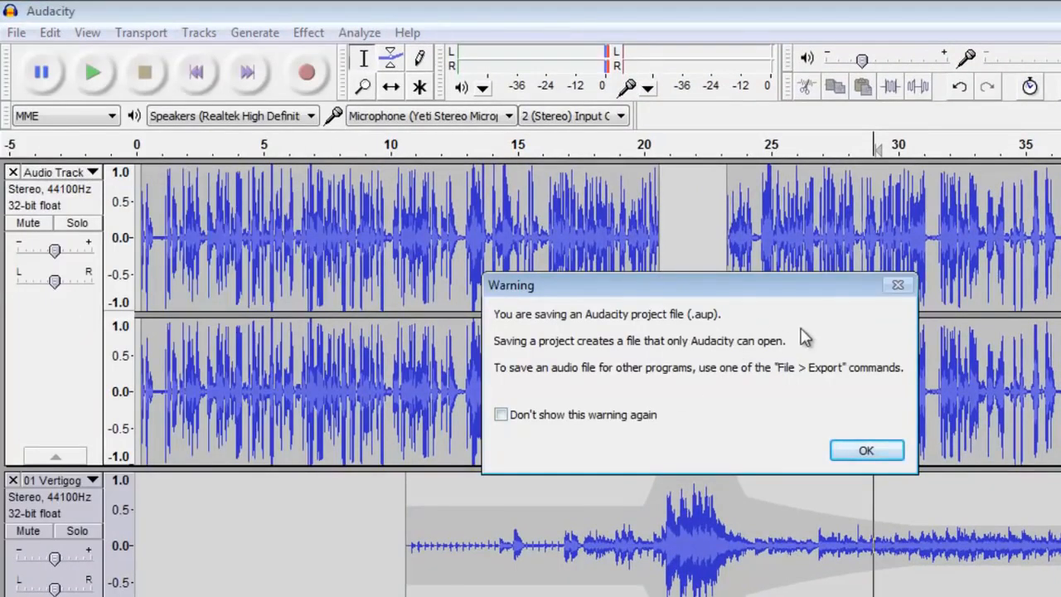
left_click(854, 463)
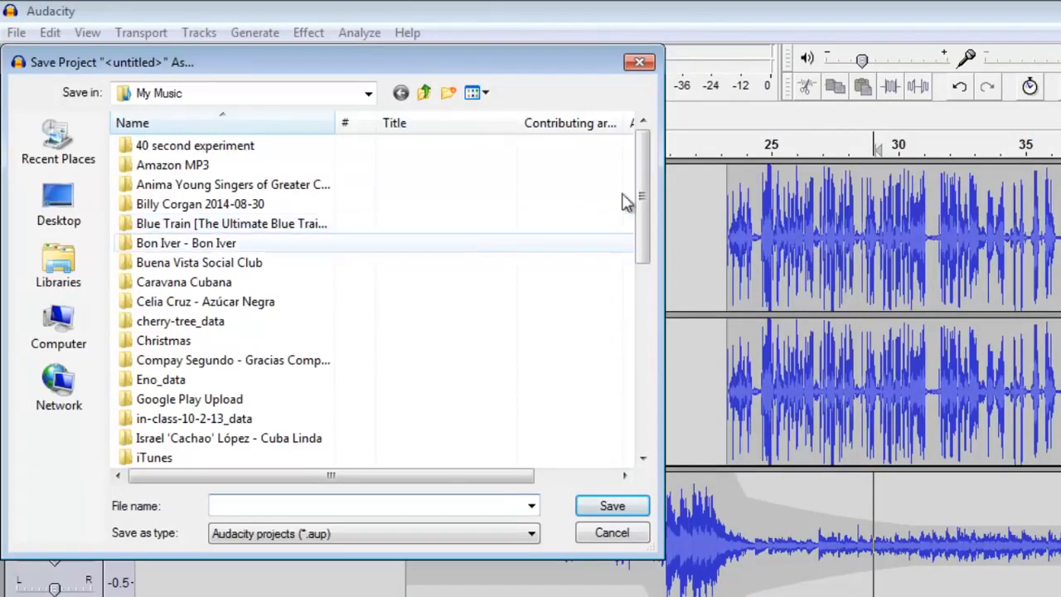
left_click(58, 214)
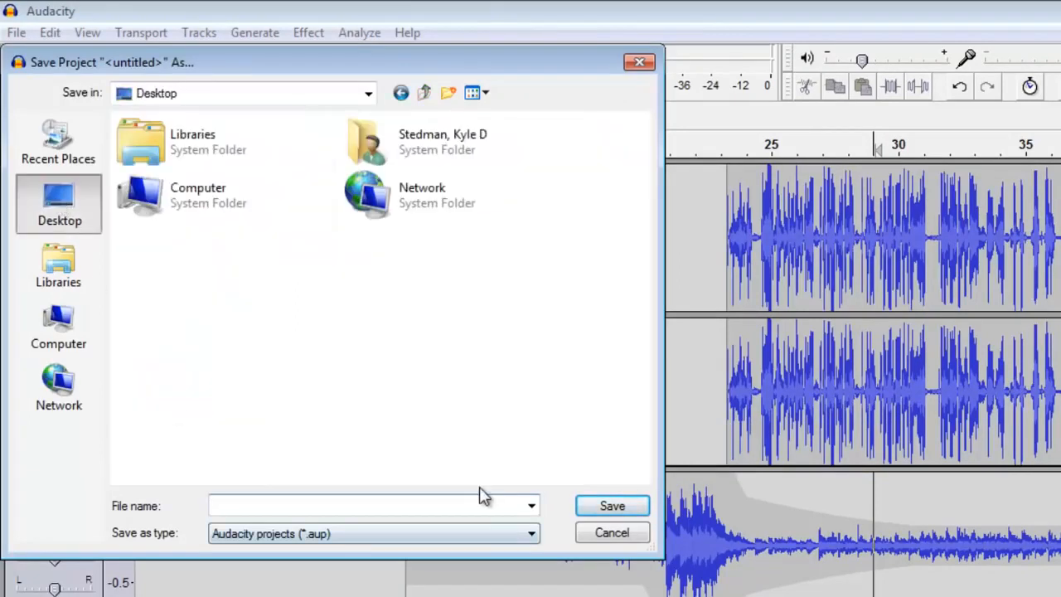
type("test for video")
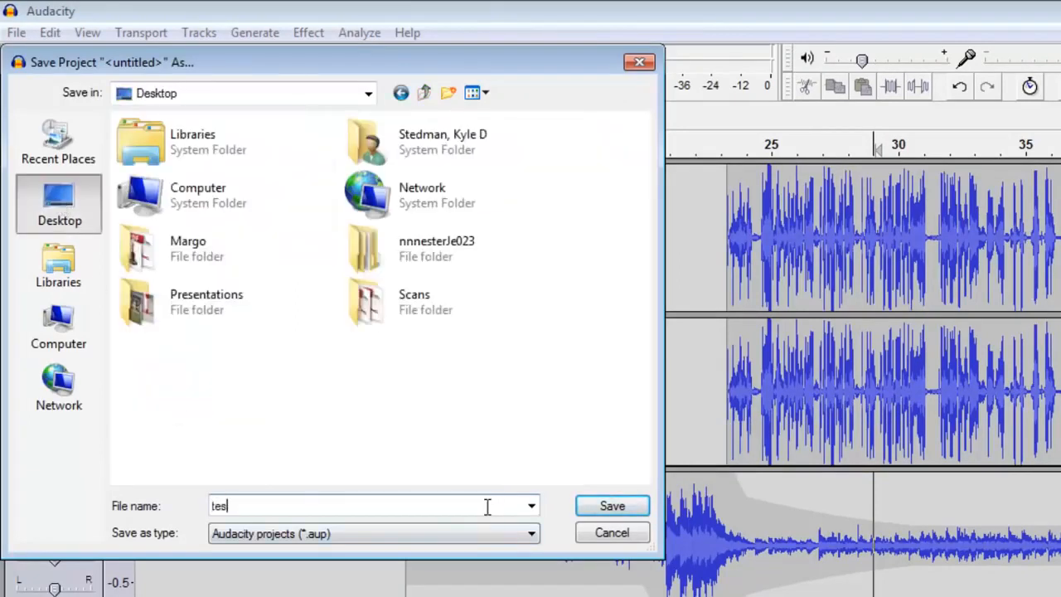
key("Return")
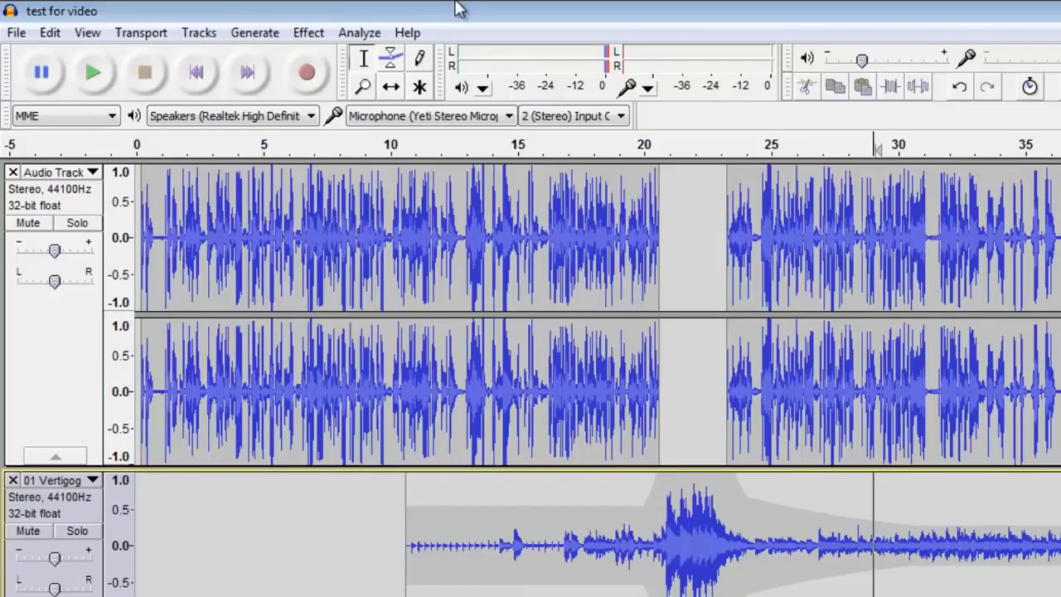
- Start exporting the mix as "test for video", with MP3 Files as the format and the Desktop as the destination
left_click(10, 35)
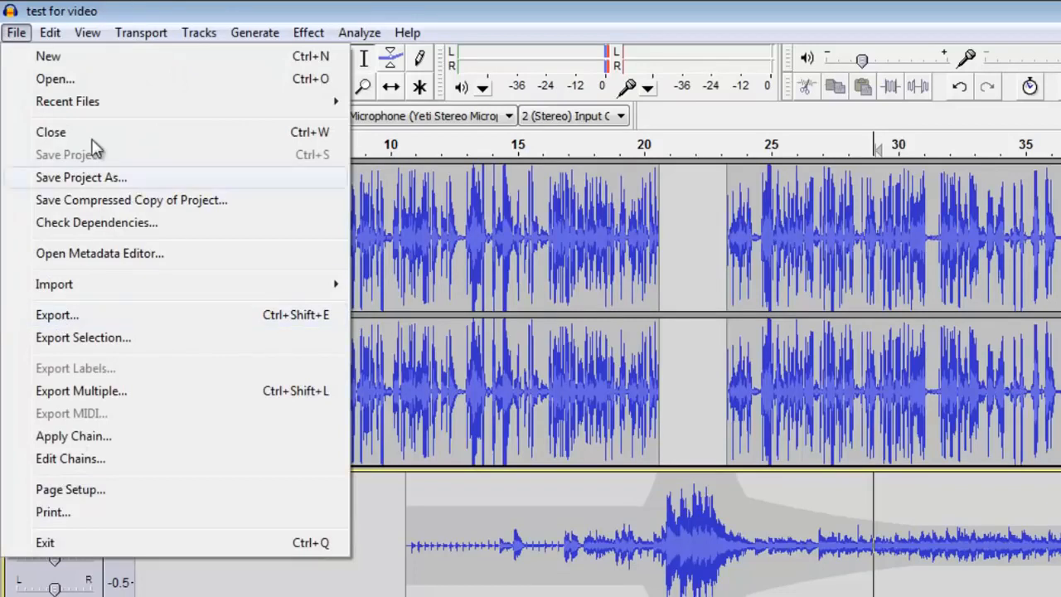
left_click(154, 315)
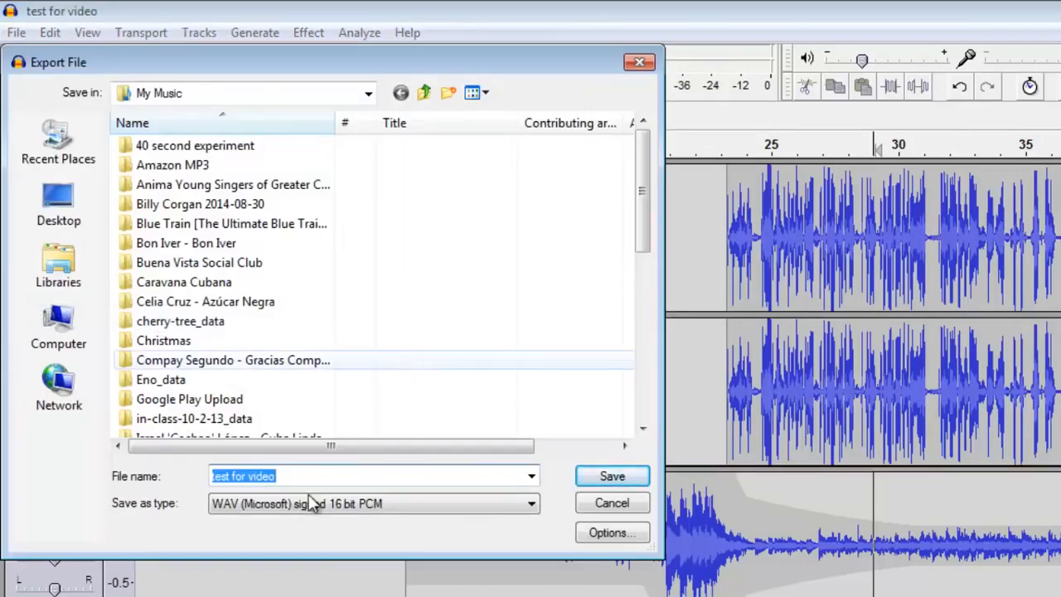
left_click(525, 508)
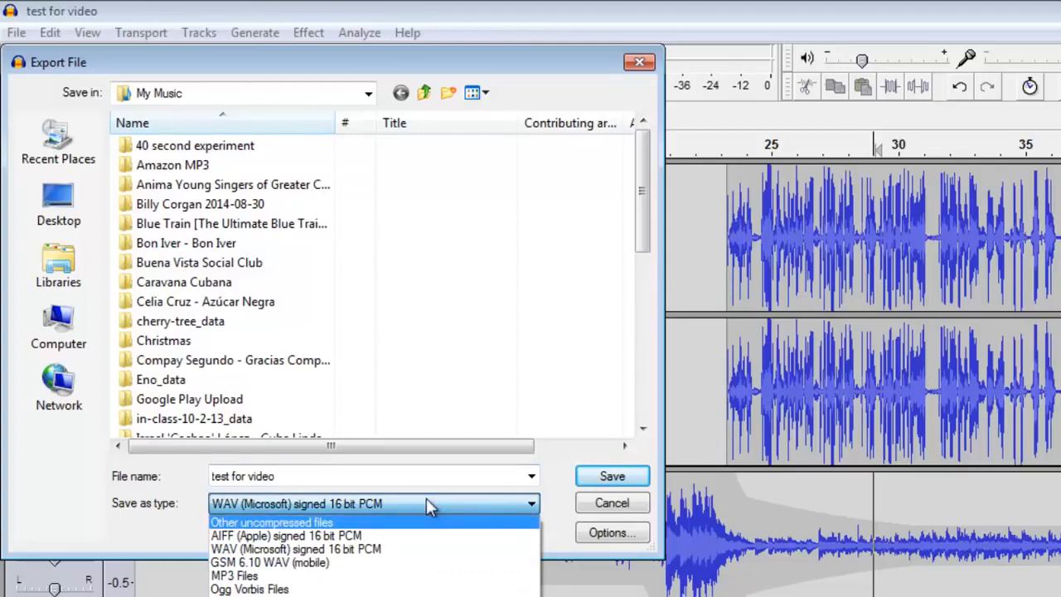
left_click(352, 588)
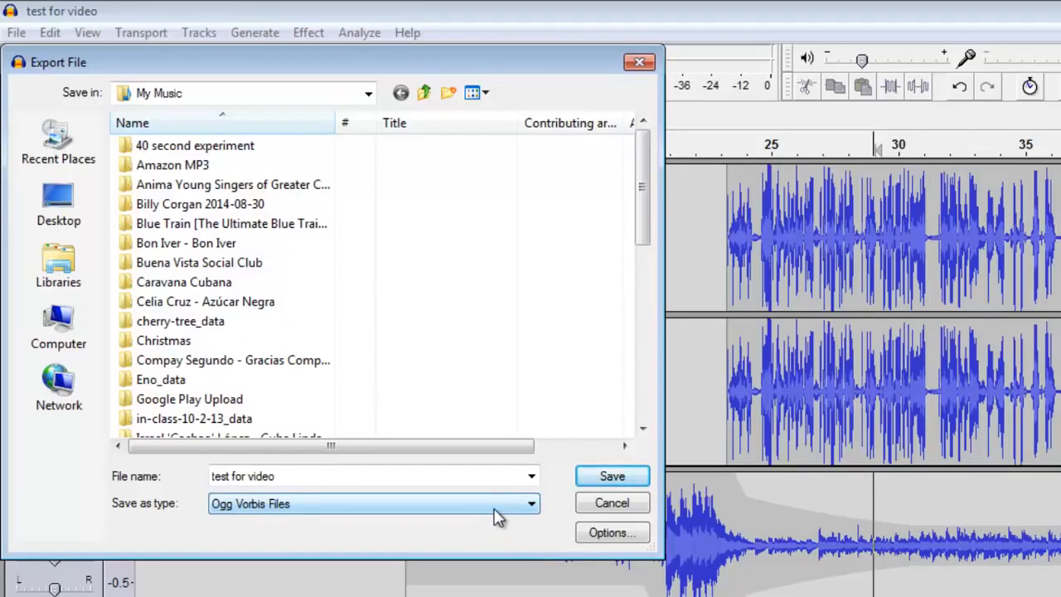
left_click(494, 509)
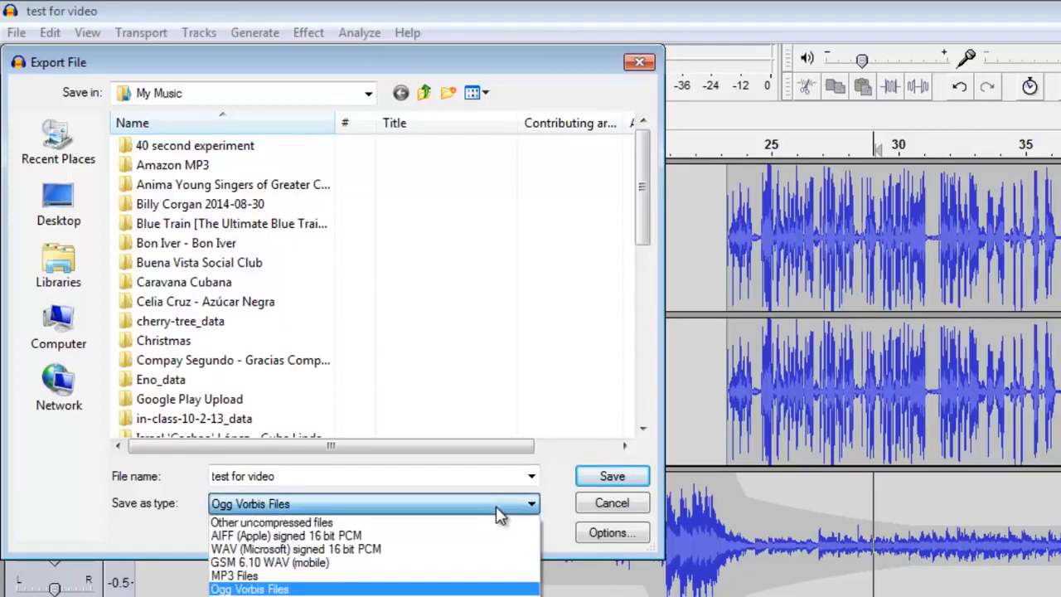
left_click(276, 576)
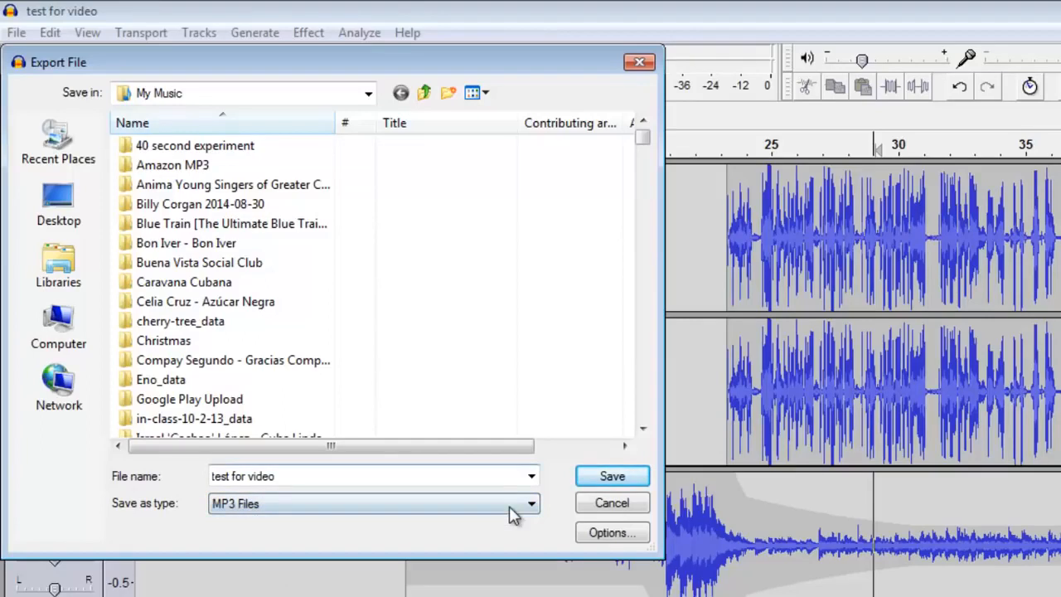
left_click(438, 506)
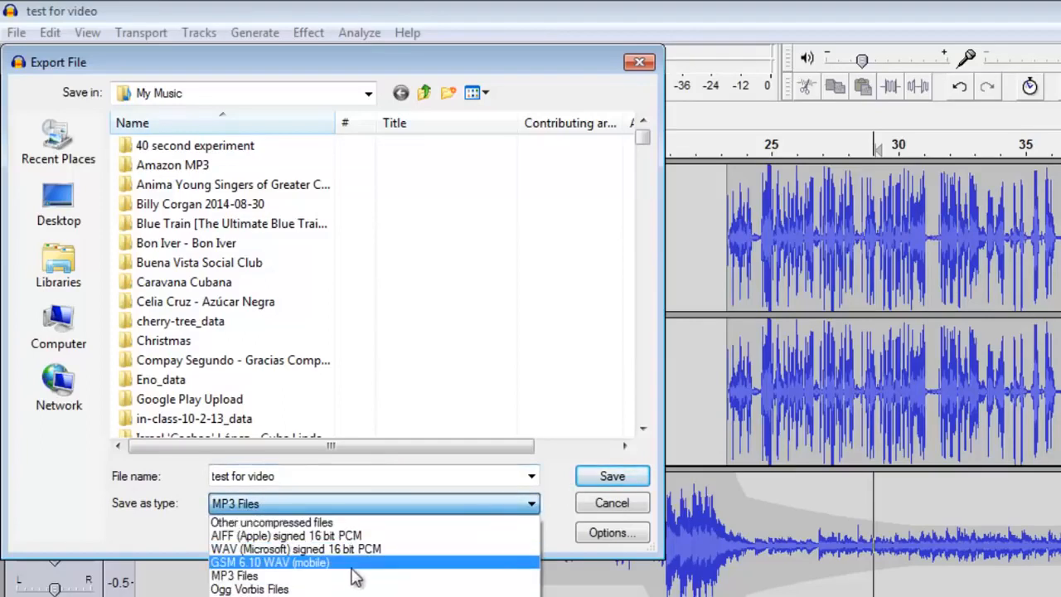
left_click(307, 575)
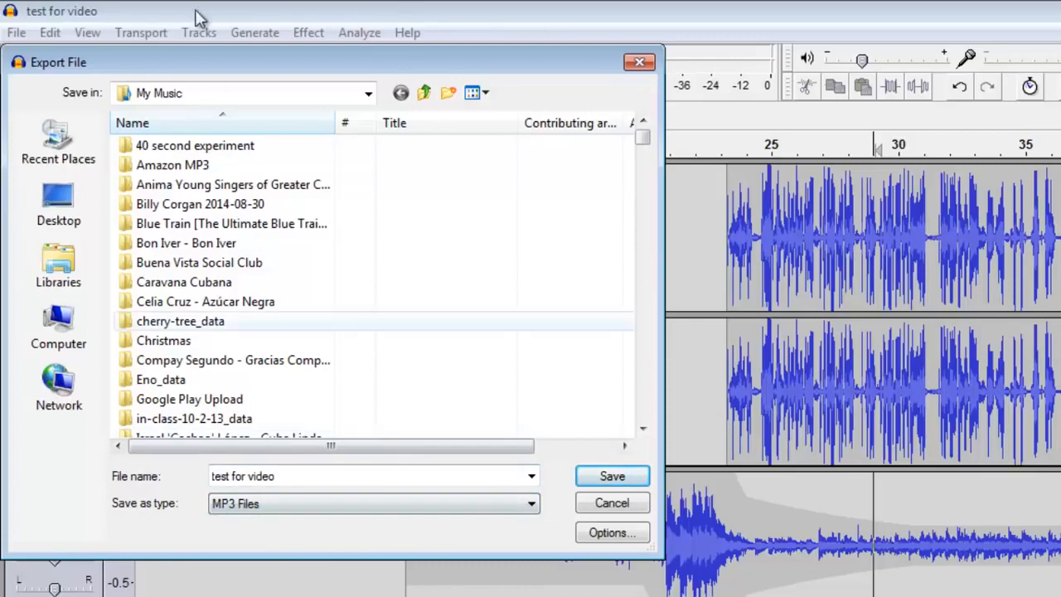
left_click(86, 199)
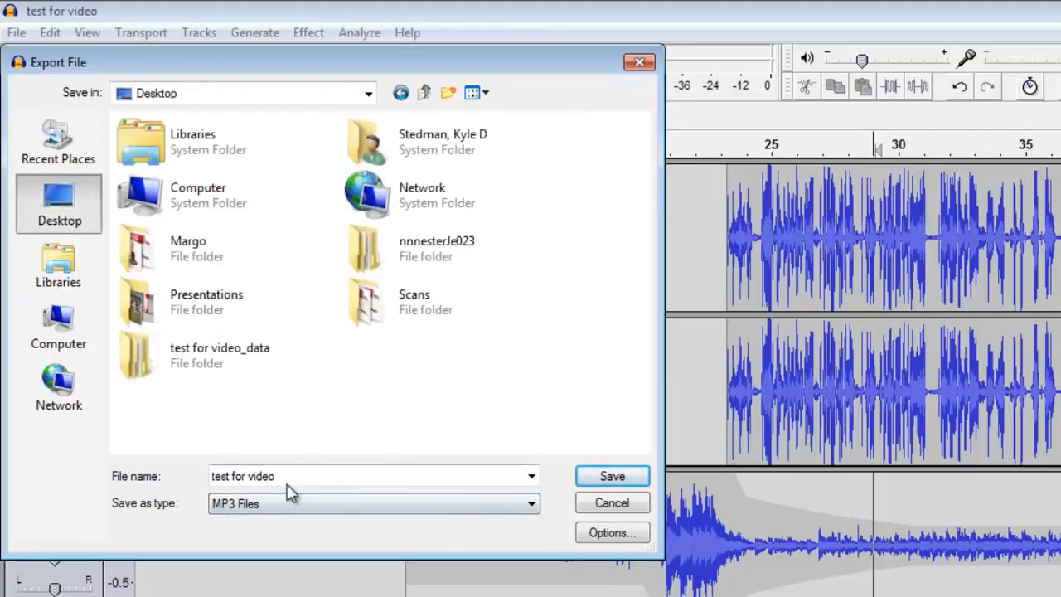
- Set the MP3 quality to 320 kbps and save the export, accepting the mixdown to two stereo channels
left_click(606, 534)
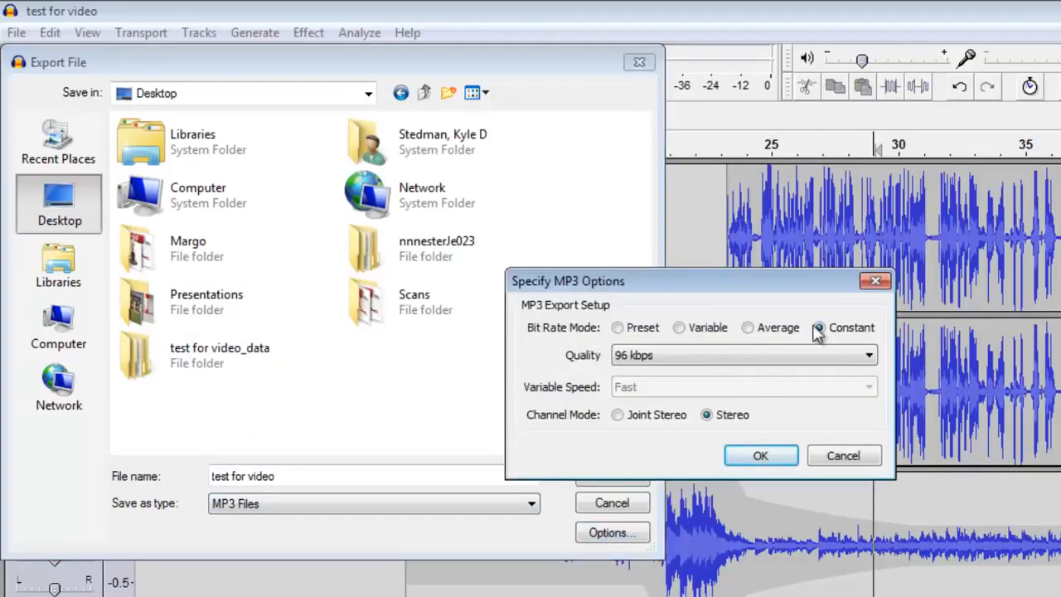
left_click(726, 356)
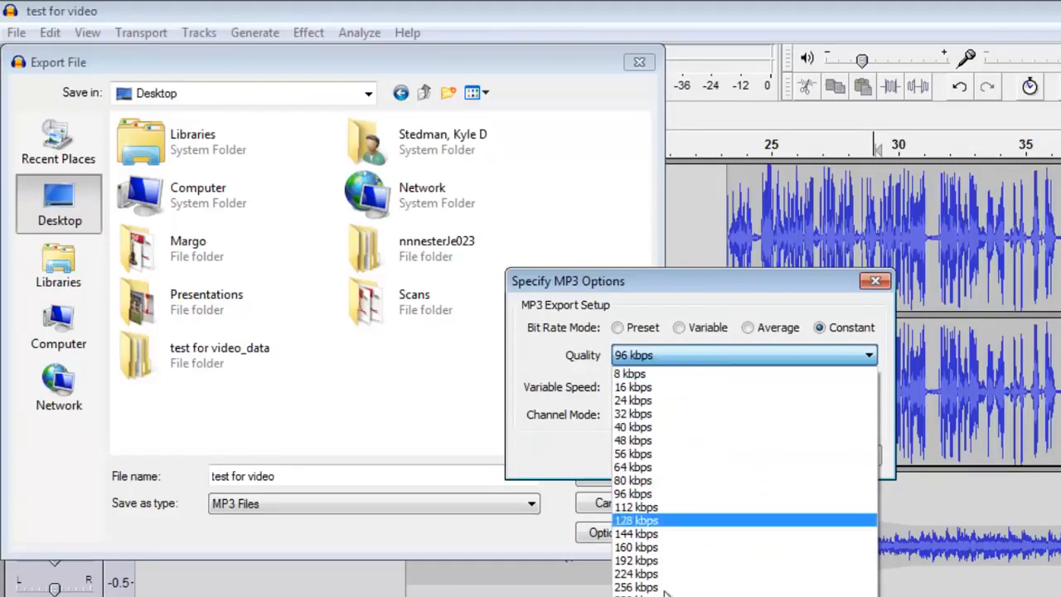
left_click(663, 595)
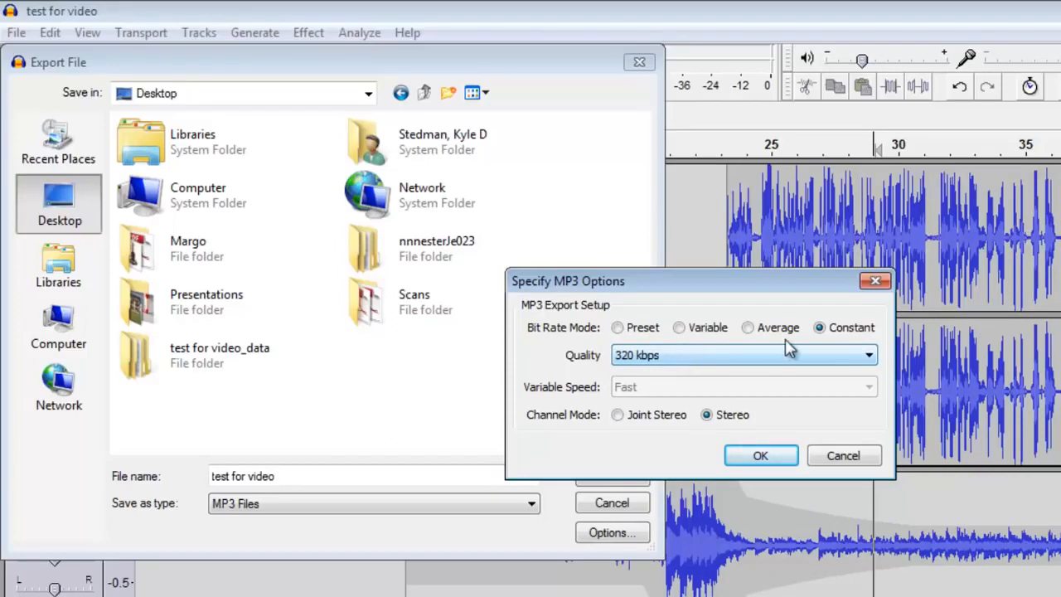
left_click(751, 454)
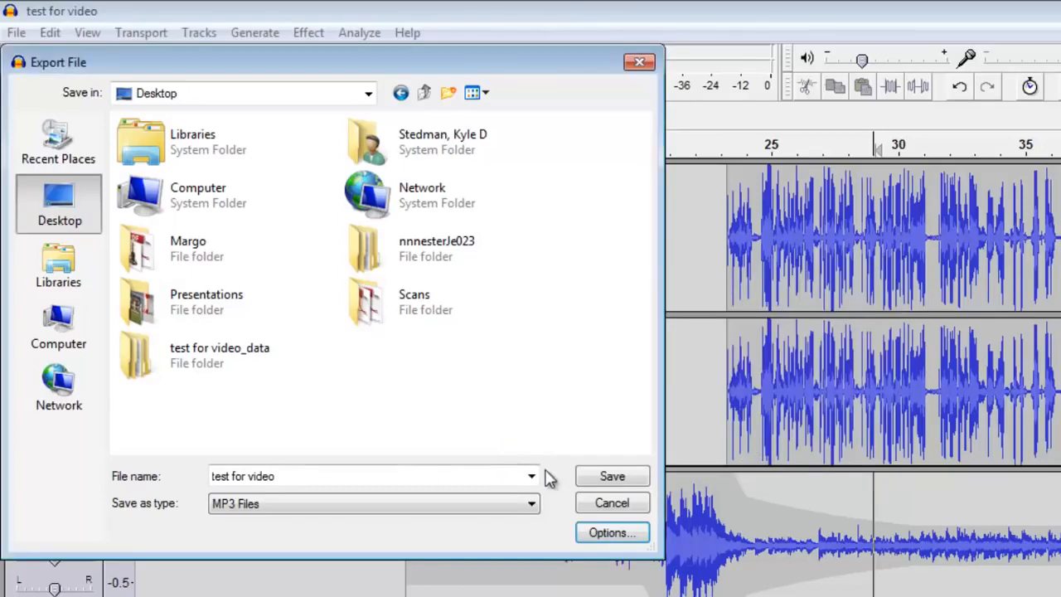
left_click(611, 477)
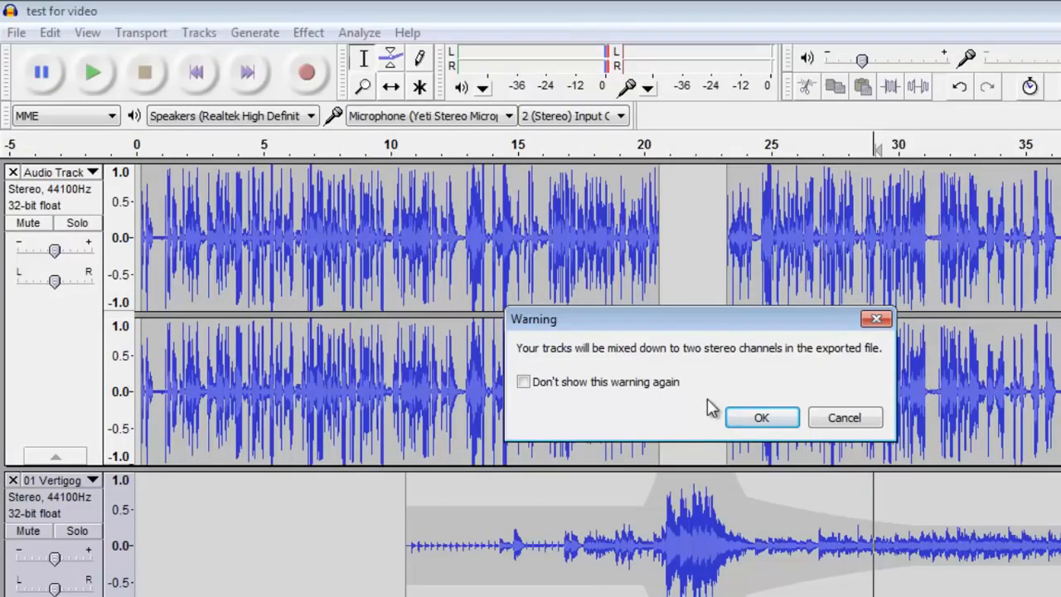
left_click(762, 406)
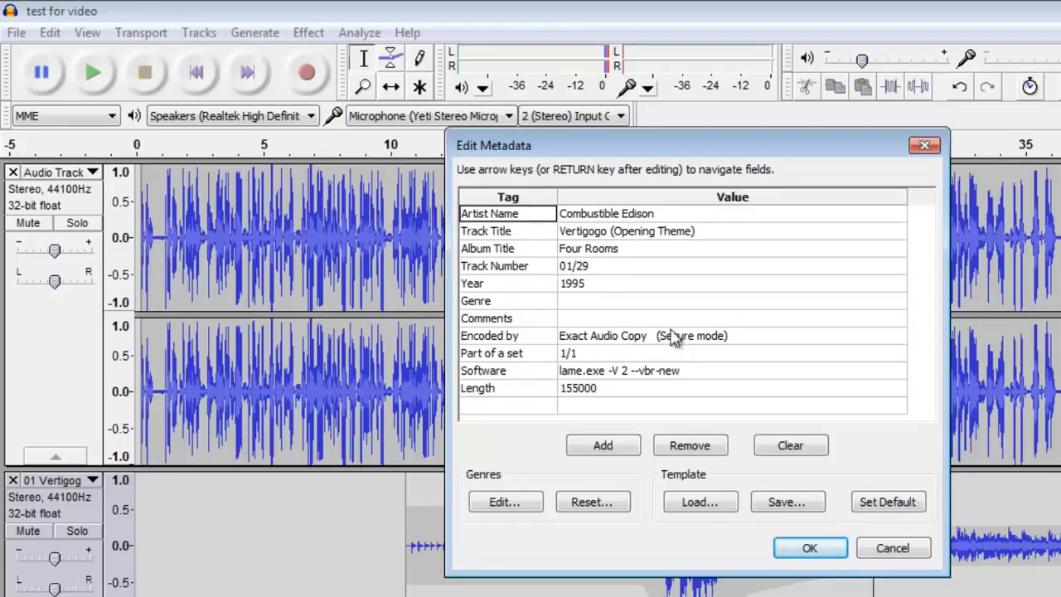
- Clear all the metadata values carried over from the imported music track
left_click(620, 217)
left_click(611, 233)
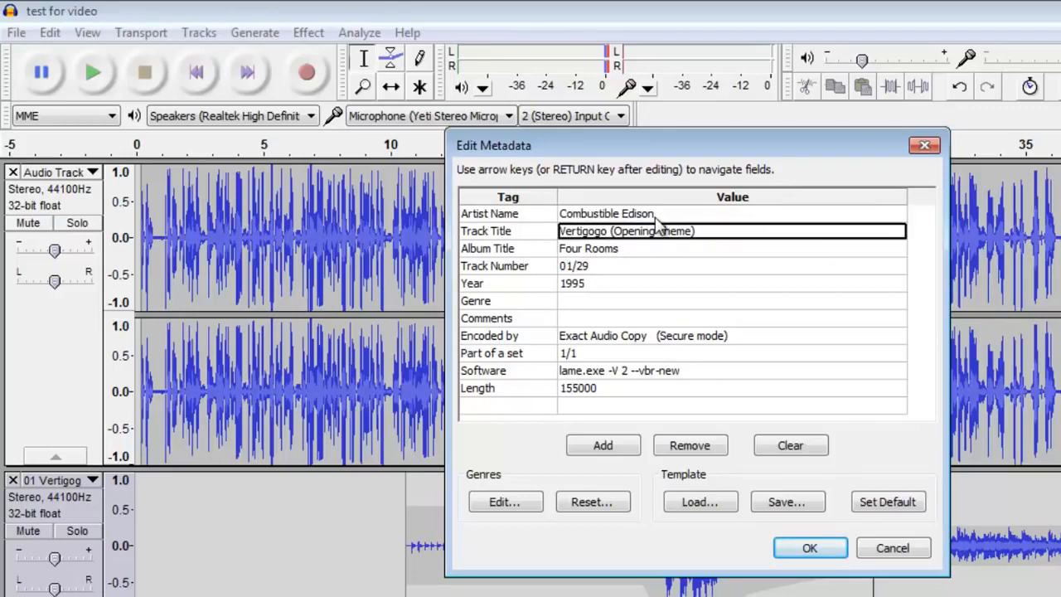
left_click(788, 445)
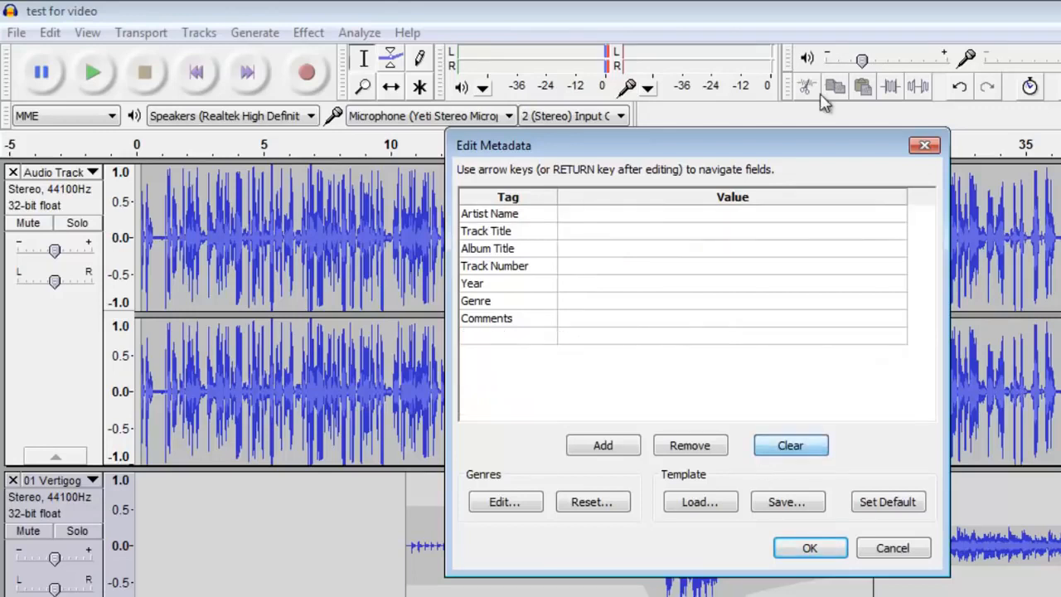
- Enter the creator's full name as the artist and "Test for Video" as the track title in the metadata
left_click(711, 220)
type("Kyle Stedman")
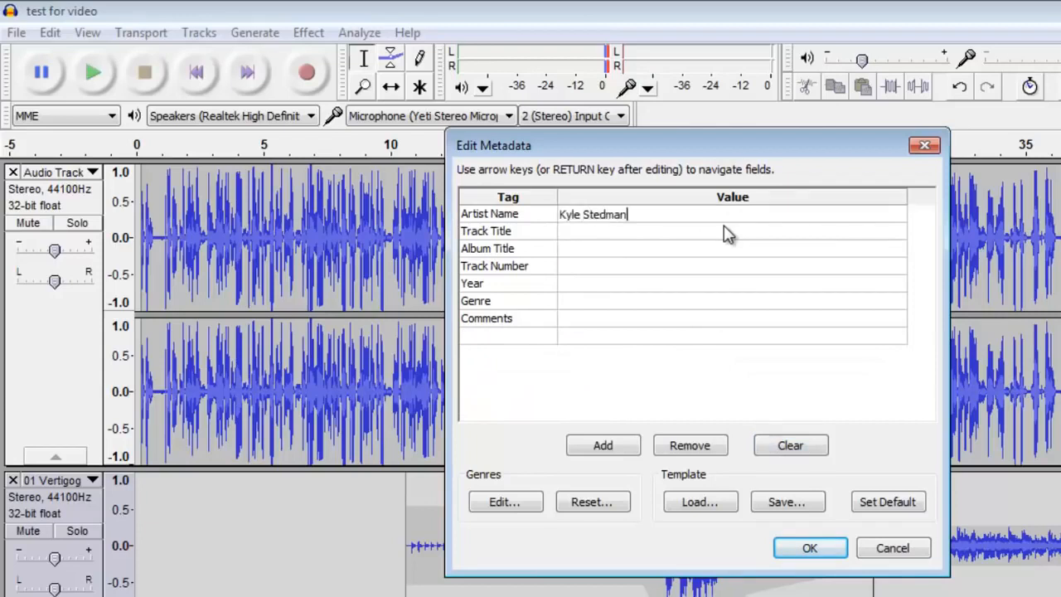
key("Return")
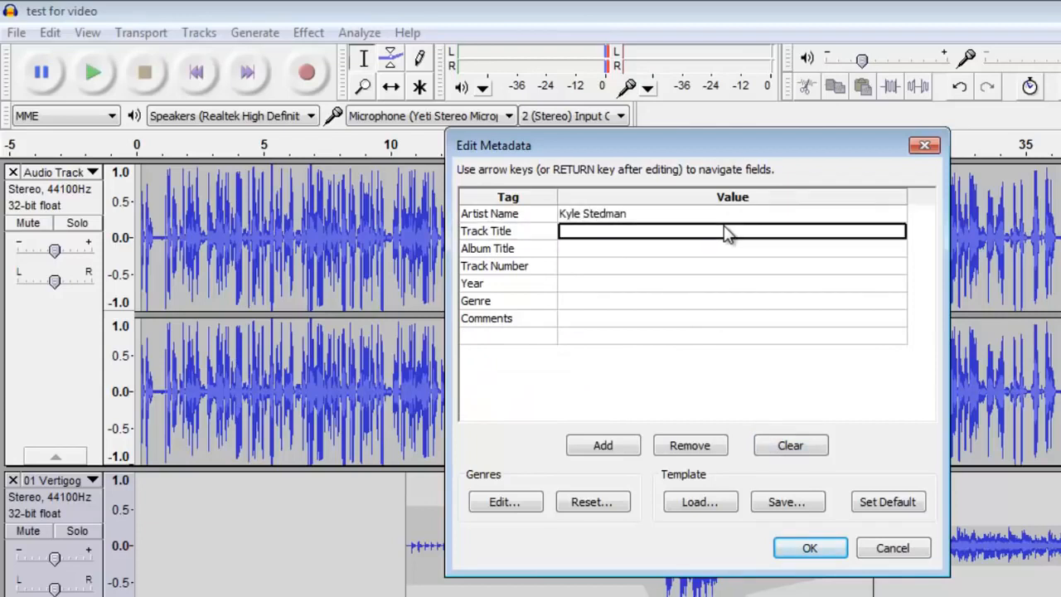
type("Test for Video")
key("Return")
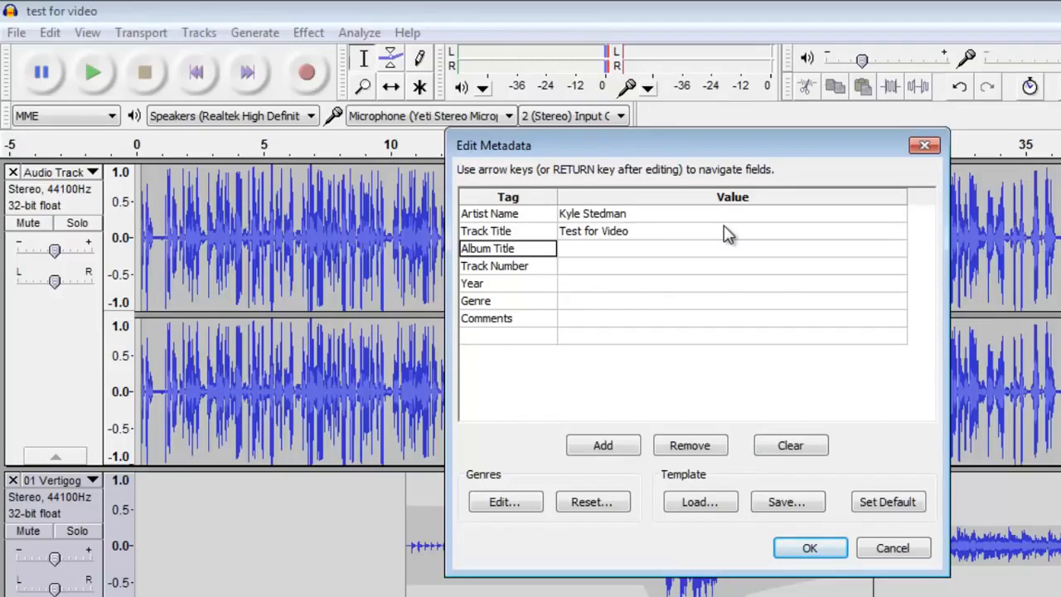
- Set the metadata year to 2015 and the genre to "Audio Testing", and accept the metadata to run the export
left_click(683, 286)
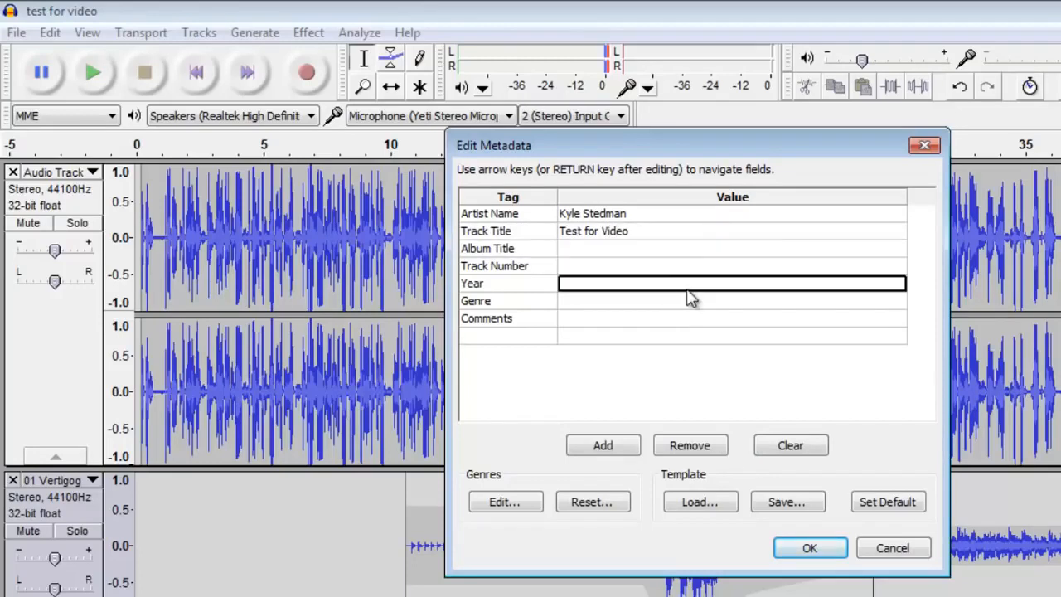
type("2015")
key("Return")
left_click(684, 303)
type("Audio")
key("BackSpace")
key("BackSpace")
key("BackSpace")
key("BackSpace")
key("BackSpace")
type("Audio Testing")
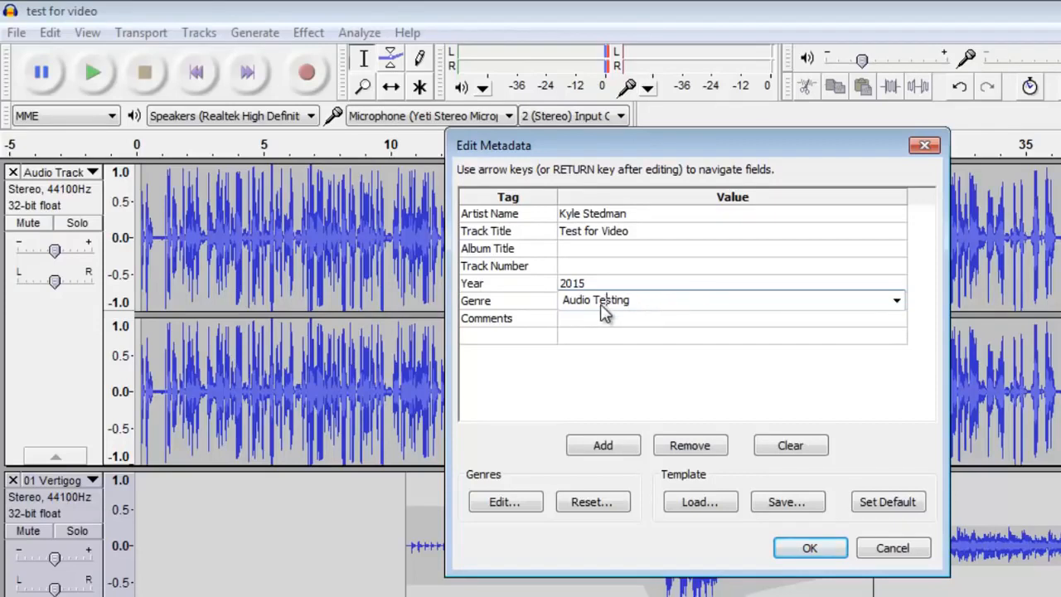
key("Return")
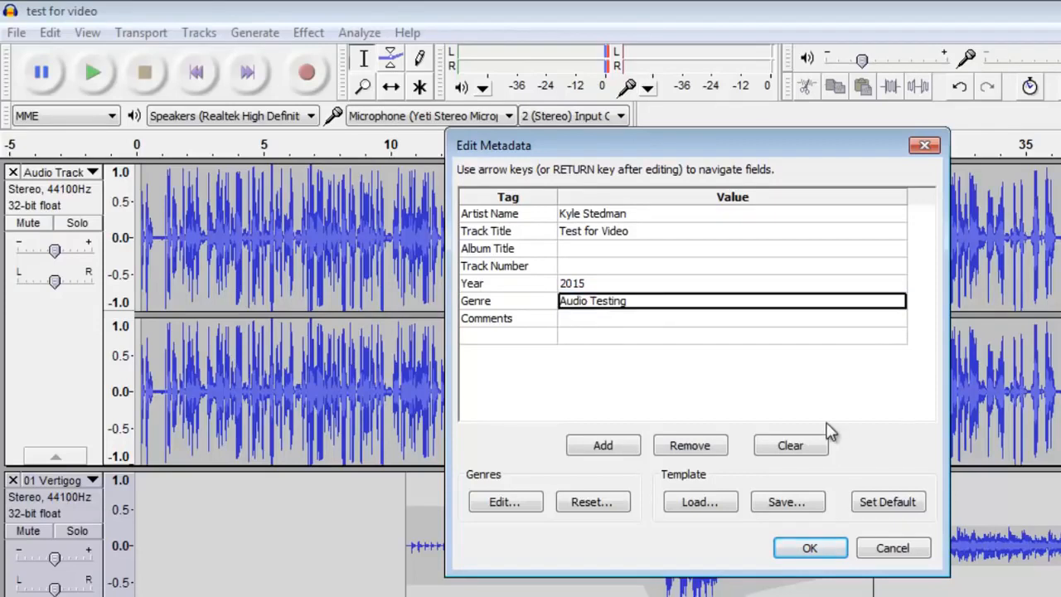
left_click(801, 554)
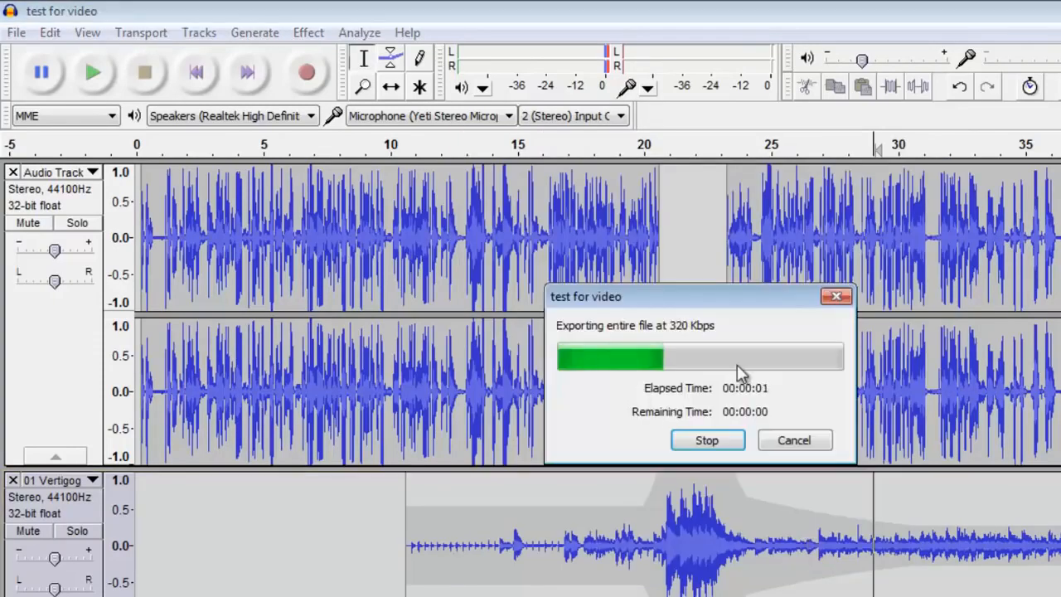